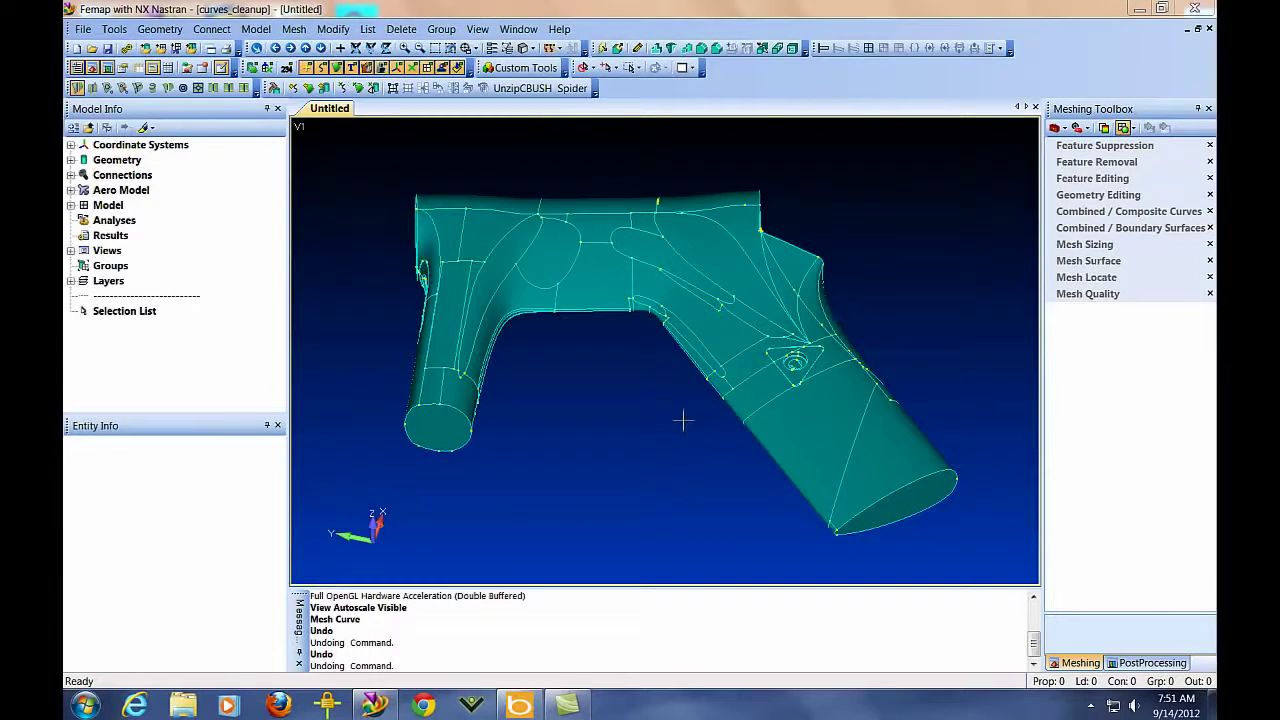
# Orbit and pan the stitched solid to inspect it from an angled view
pyautogui.moveTo(638, 449); pyautogui.dragTo(617, 372, button='middle')
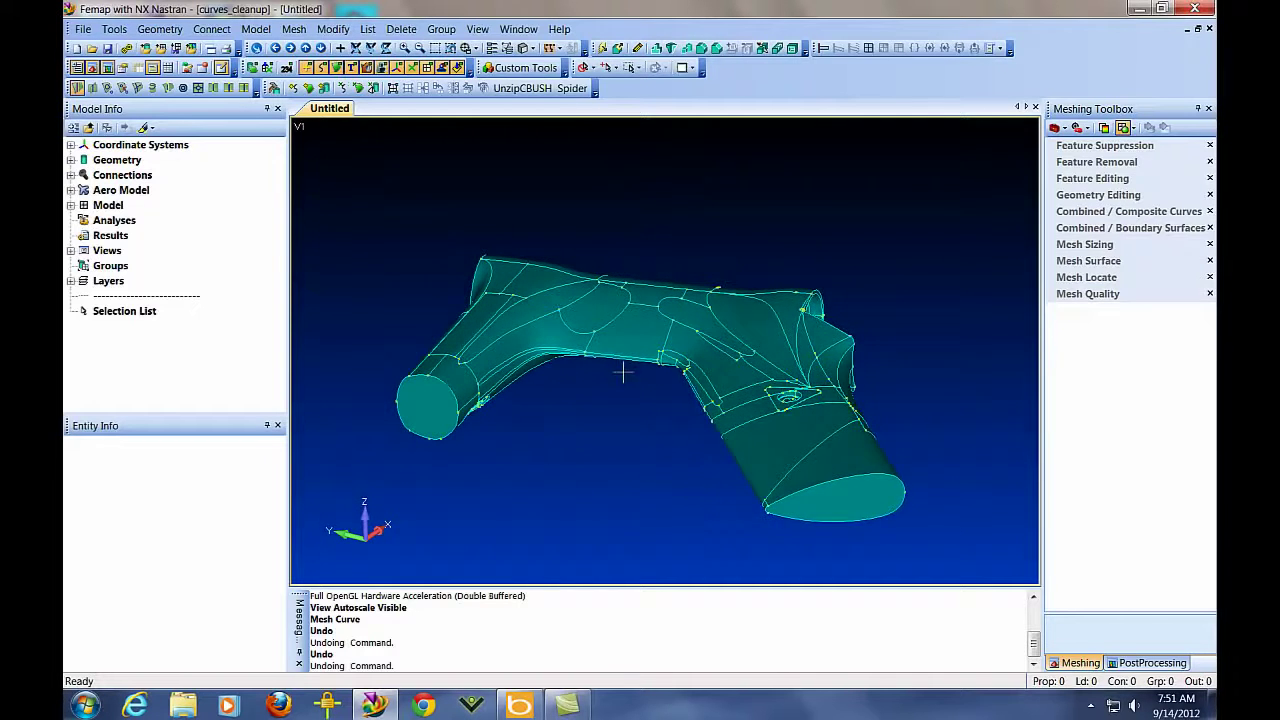
pyautogui.keyDown('ctrl'); pyautogui.moveTo(644, 424); pyautogui.dragTo(667, 396, button='middle'); pyautogui.keyUp('ctrl')
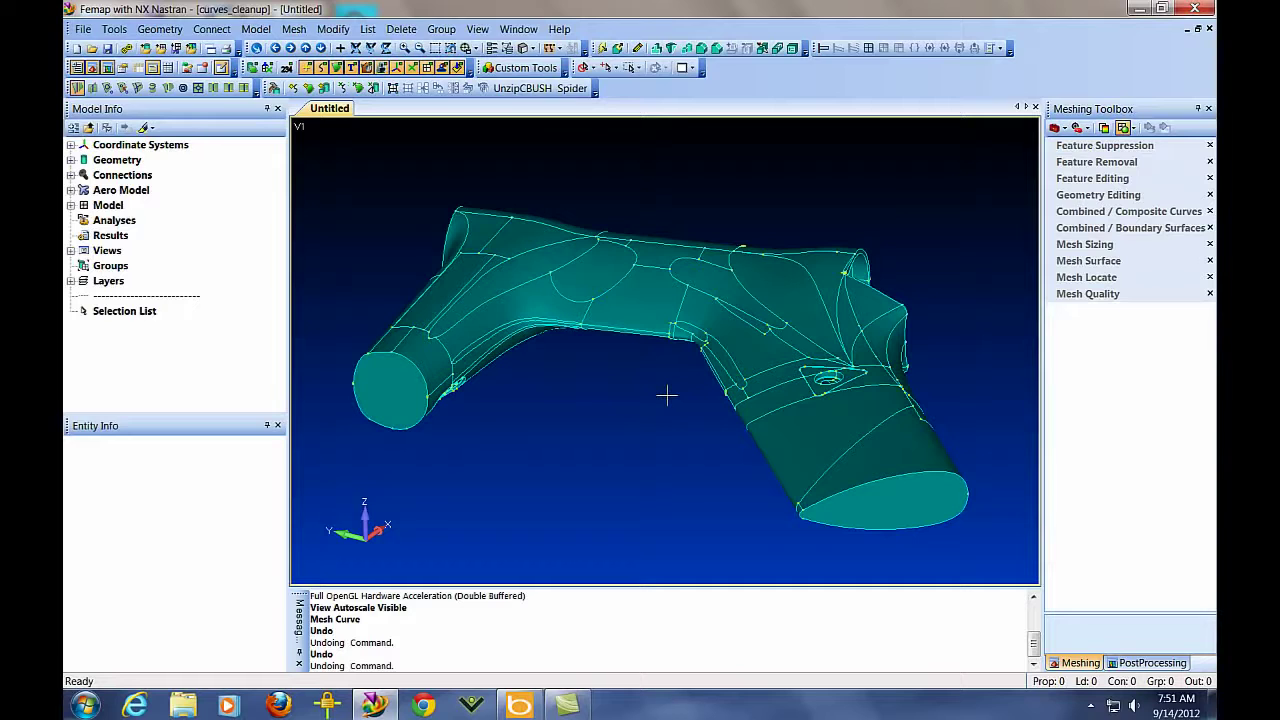
pyautogui.moveTo(708, 457); pyautogui.dragTo(676, 438, button='middle')
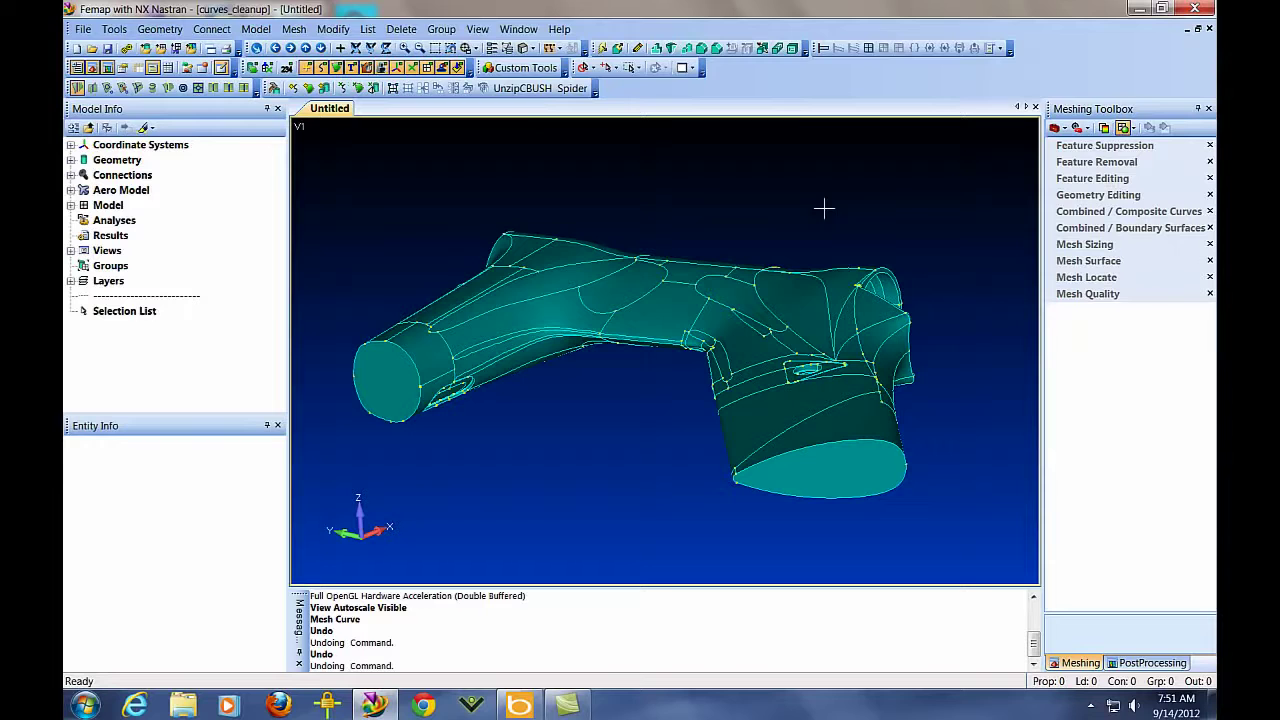
# Slice the stitched solid with a global XY plane snapped through a point on the model
pyautogui.click(762, 47)
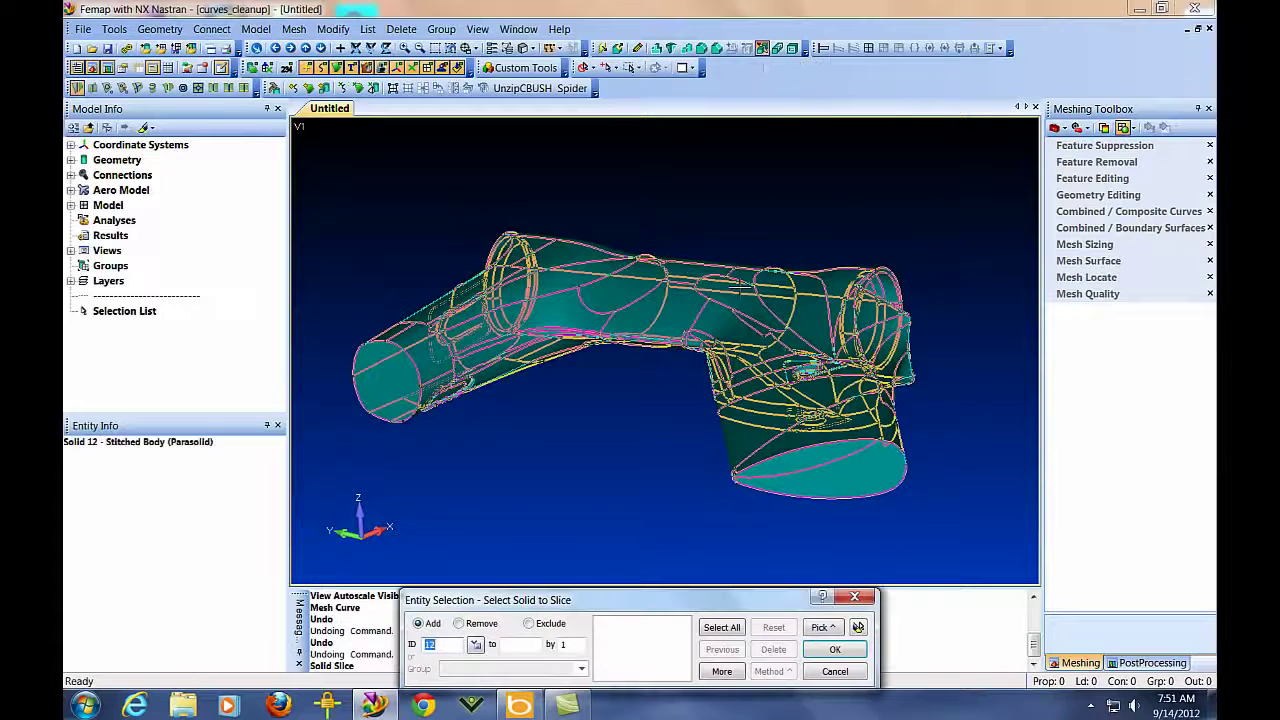
pyautogui.press('Return')
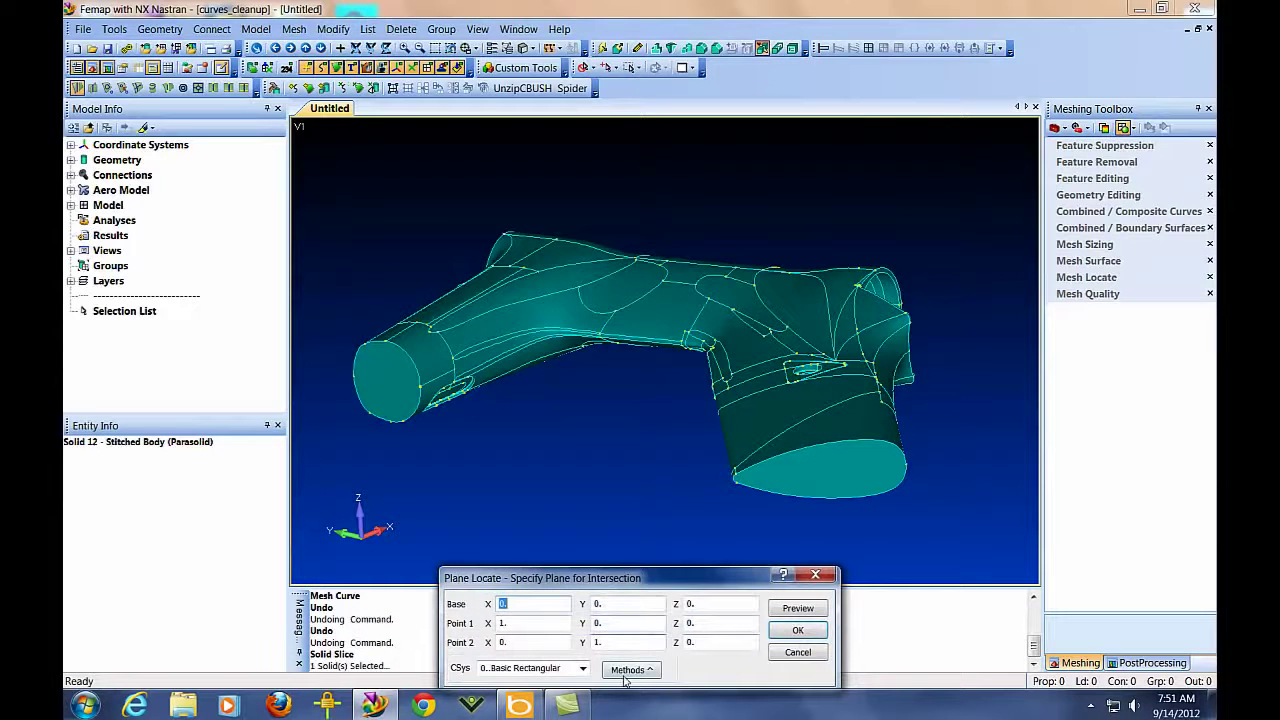
pyautogui.click(628, 670)
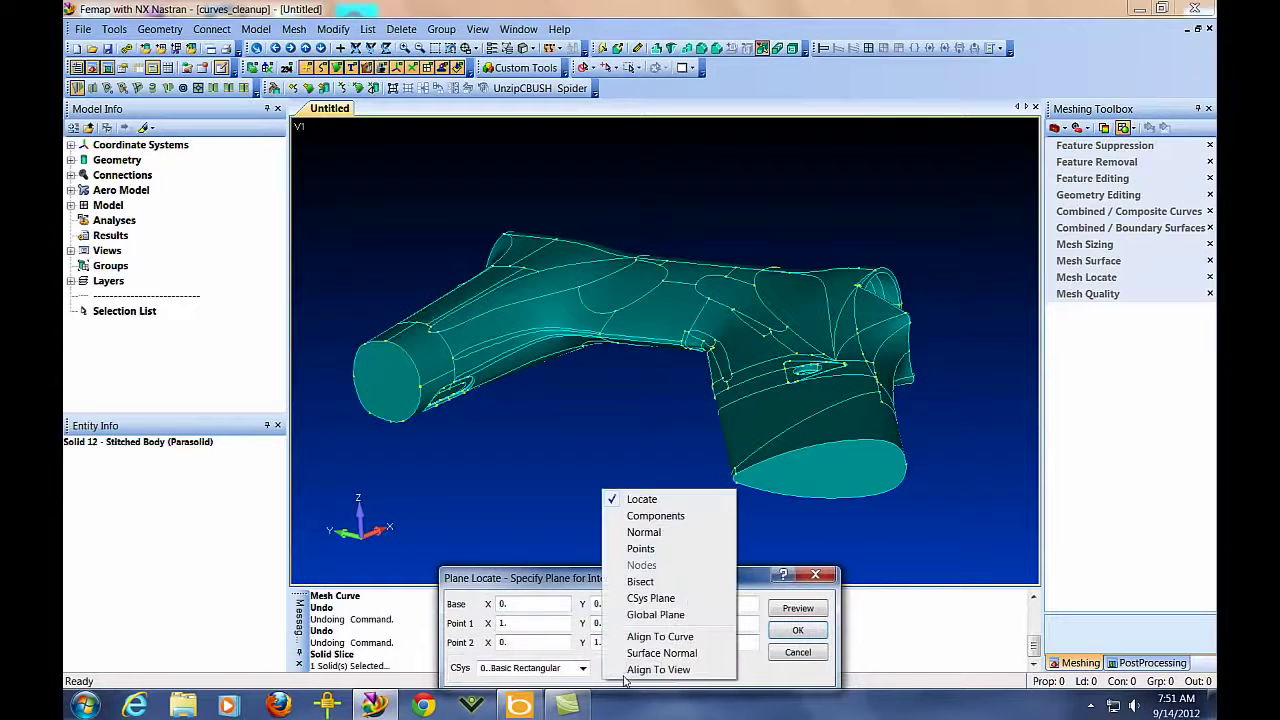
pyautogui.click(655, 614)
pyautogui.moveTo(688, 519); pyautogui.dragTo(611, 437, button='middle')
pyautogui.rightClick(605, 396)
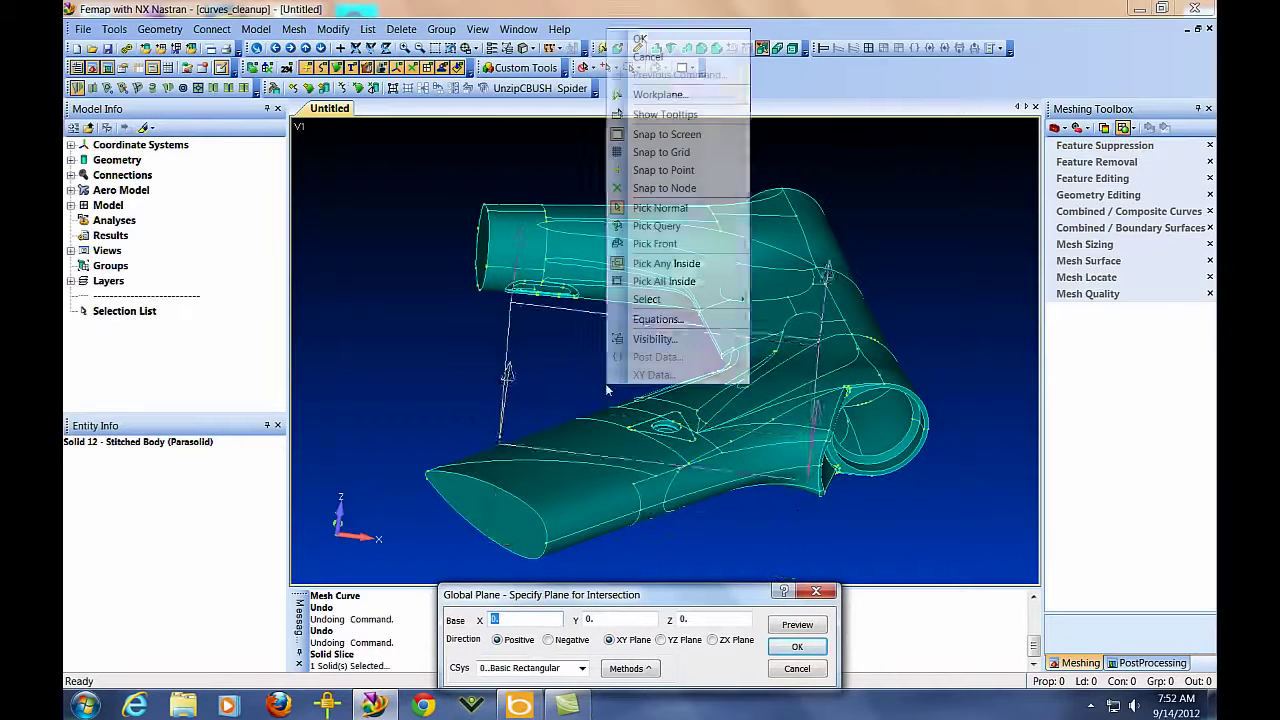
pyautogui.click(669, 183)
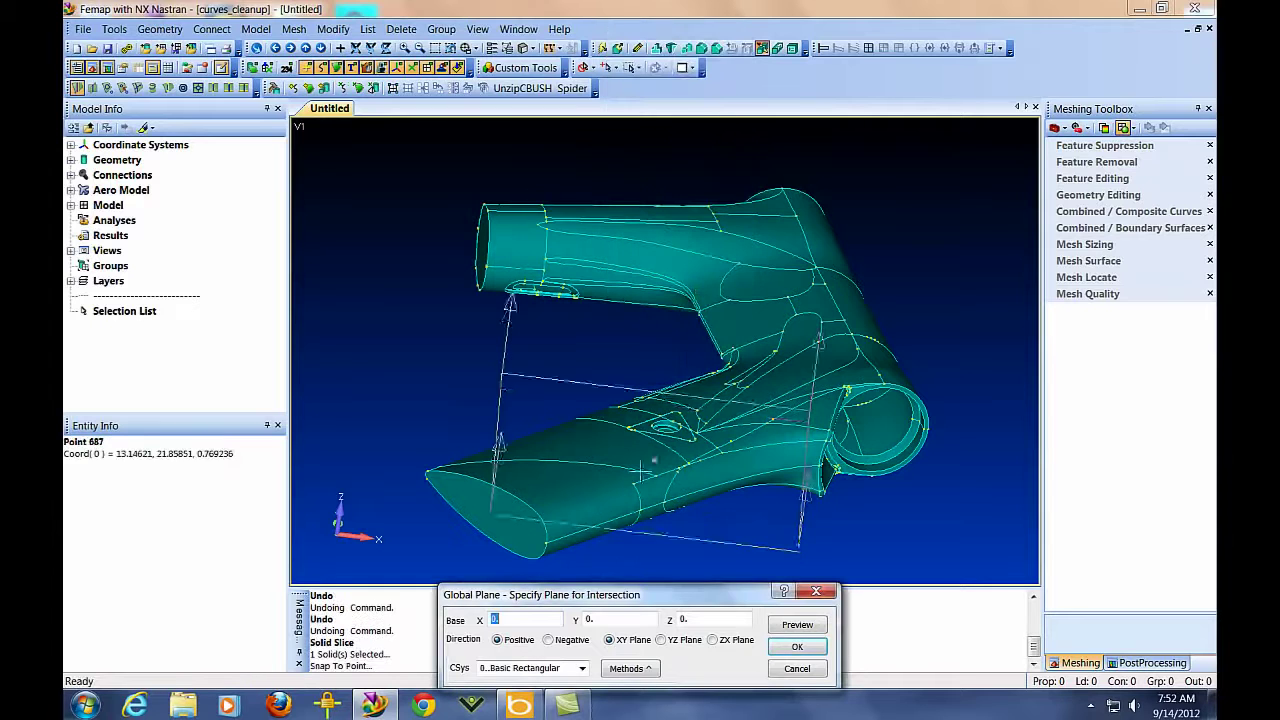
pyautogui.click(640, 507)
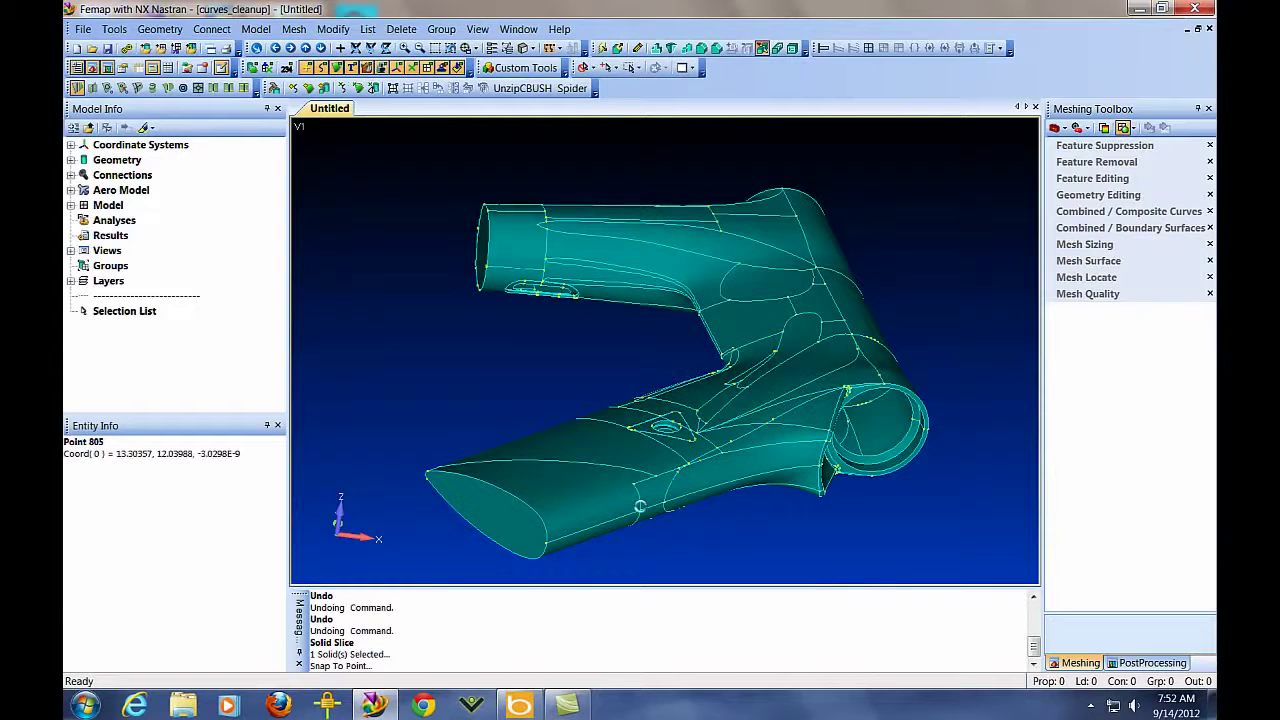
pyautogui.moveTo(463, 389); pyautogui.dragTo(614, 386, button='middle')
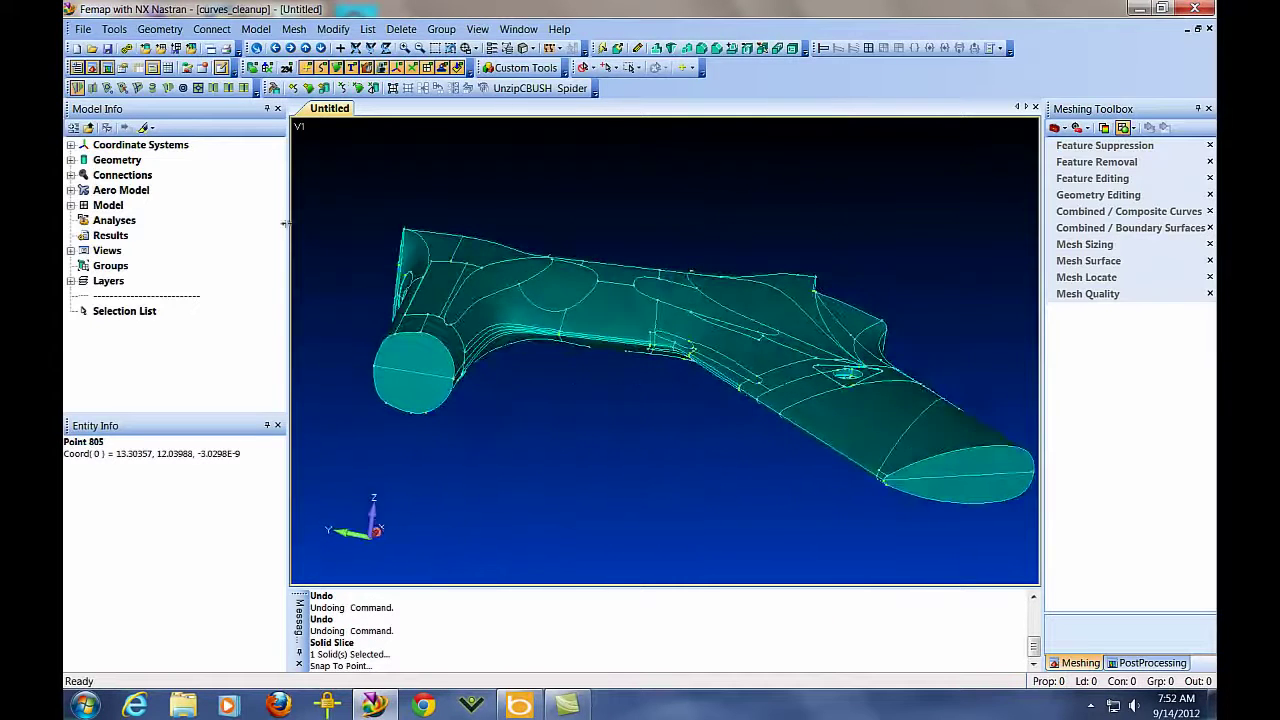
# Hide 12.Stitched Body in Model Info and orbit to inspect the remaining half
pyautogui.click(70, 160)
pyautogui.click(97, 175)
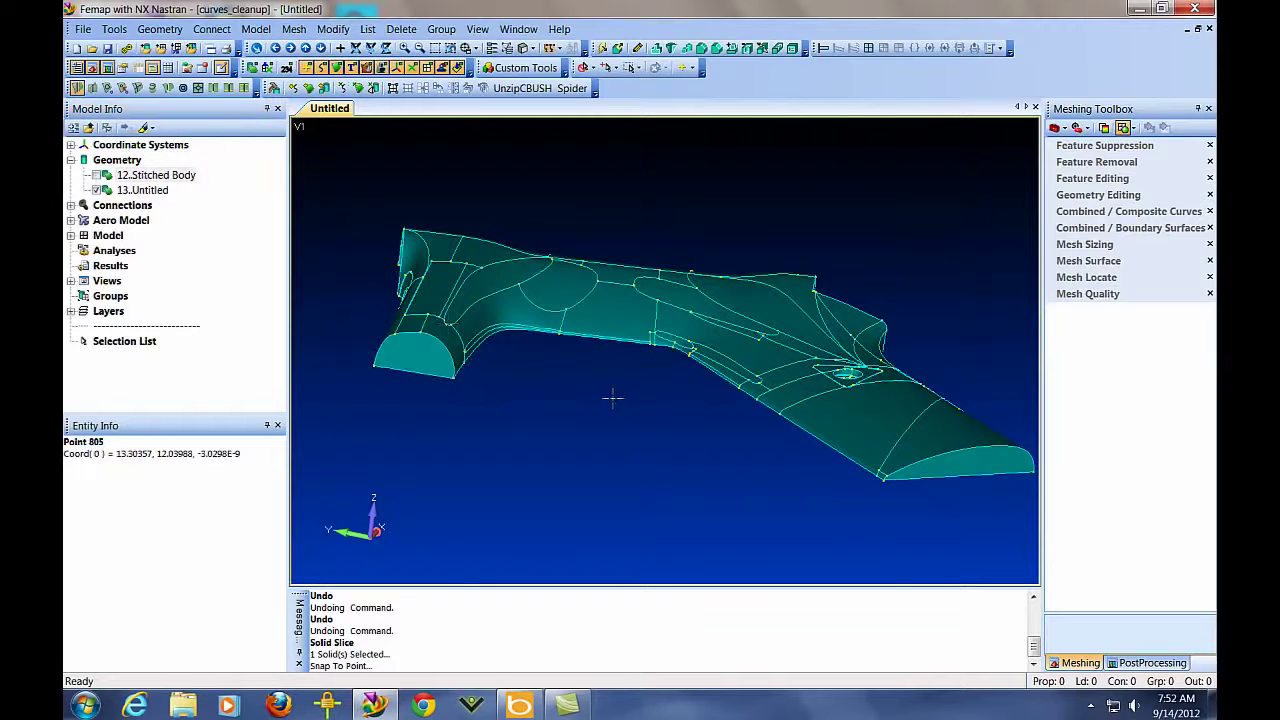
pyautogui.moveTo(613, 399); pyautogui.dragTo(609, 469, button='middle')
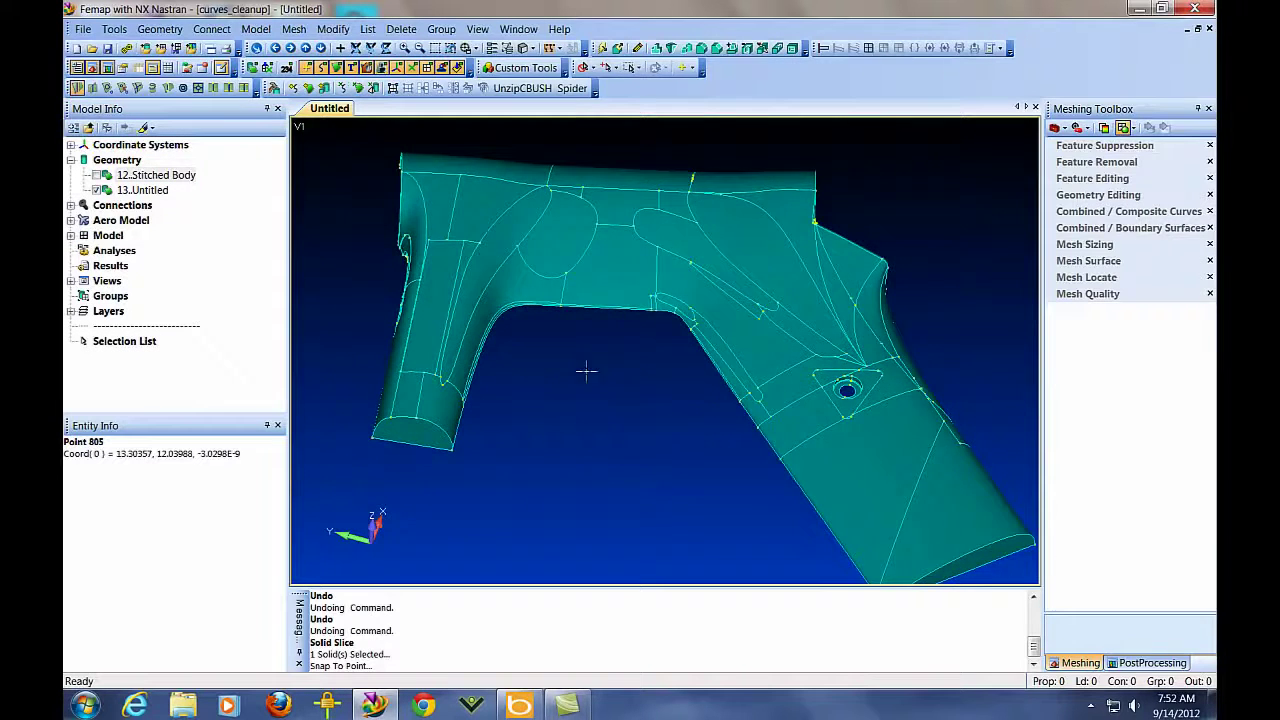
pyautogui.keyDown('ctrl'); pyautogui.moveTo(586, 371); pyautogui.dragTo(611, 416, button='middle'); pyautogui.keyUp('ctrl')
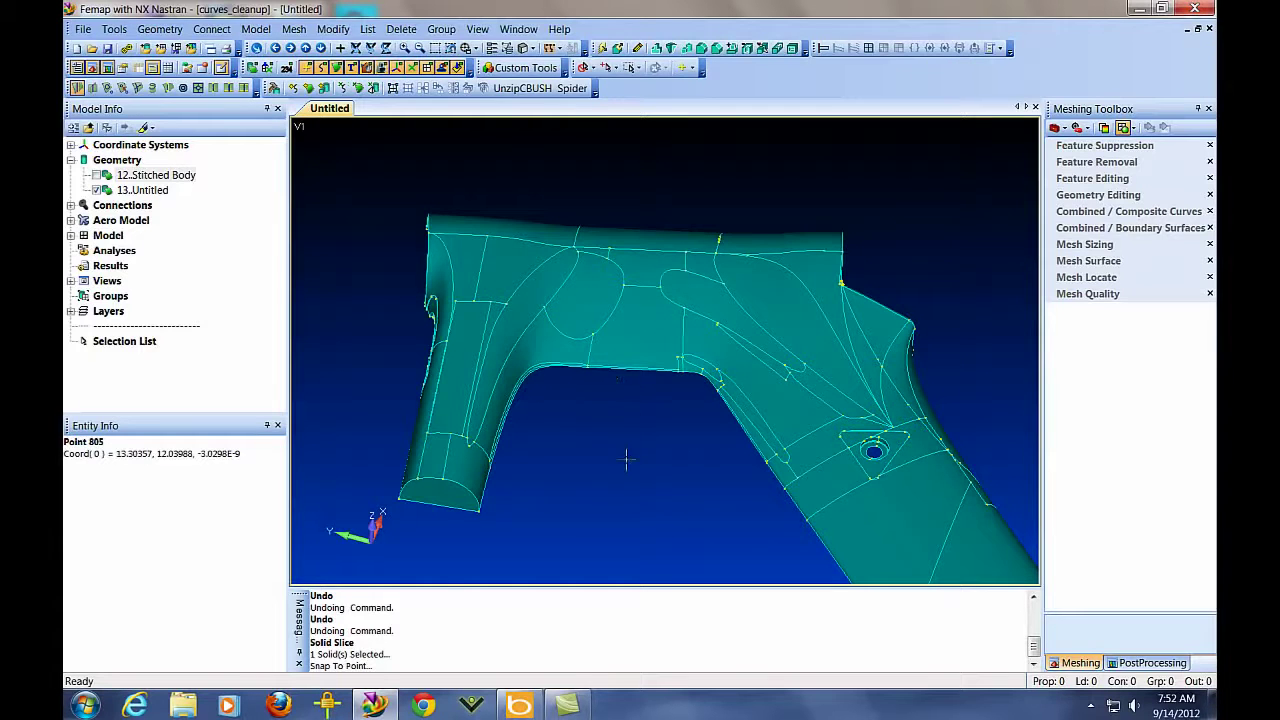
pyautogui.moveTo(629, 465); pyautogui.dragTo(622, 455, button='middle')
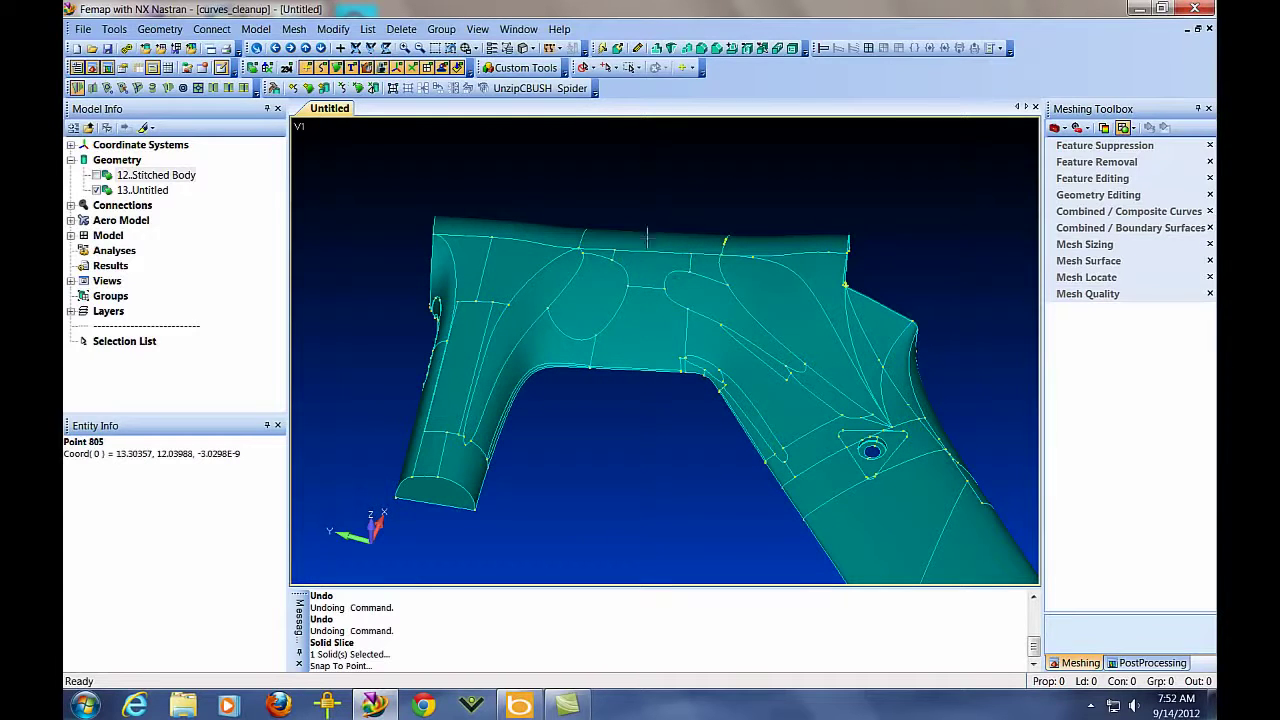
# Use Point to Point geometry editing to merge two pairs of nearby points on the surface
pyautogui.click(1100, 195)
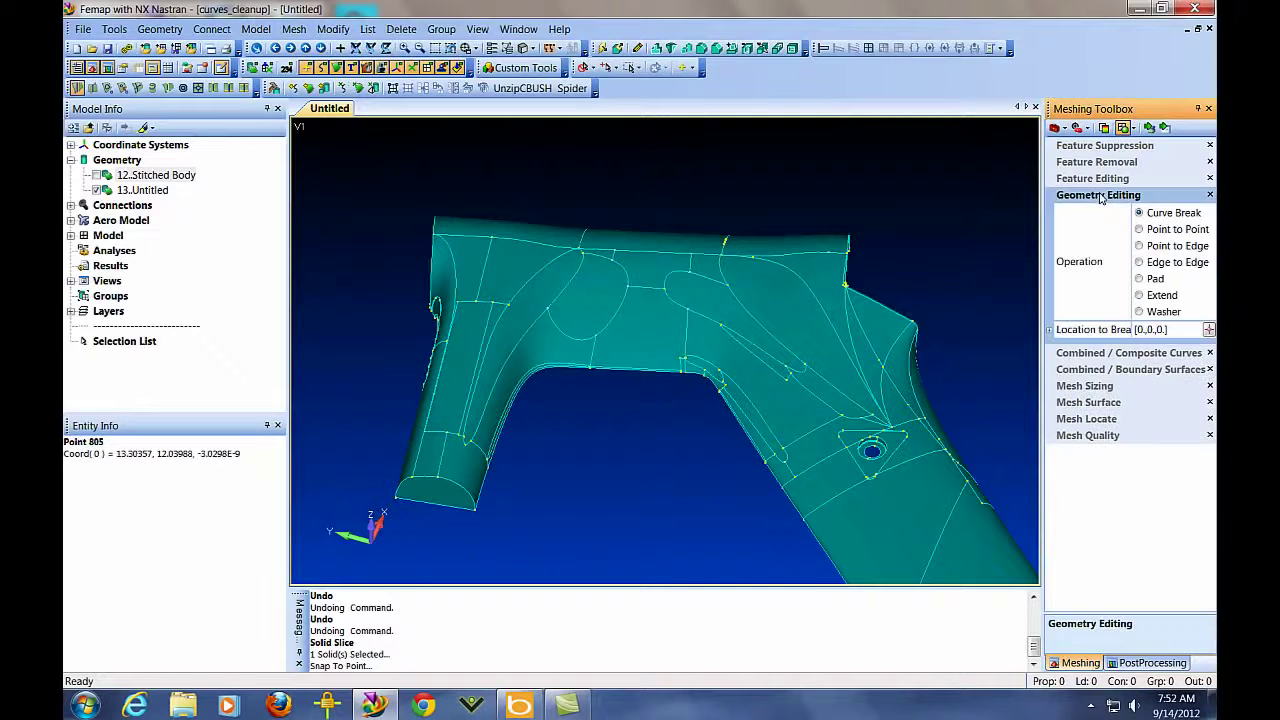
pyautogui.click(1139, 230)
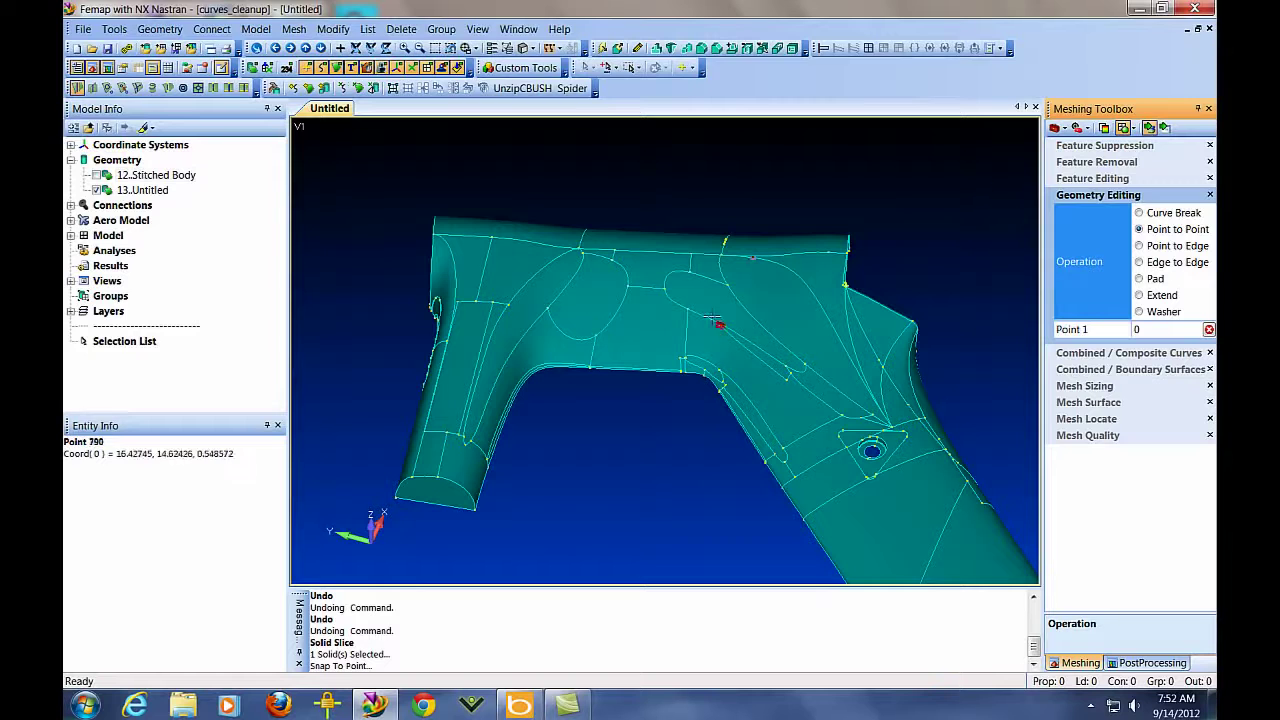
pyautogui.click(614, 265)
pyautogui.click(692, 280)
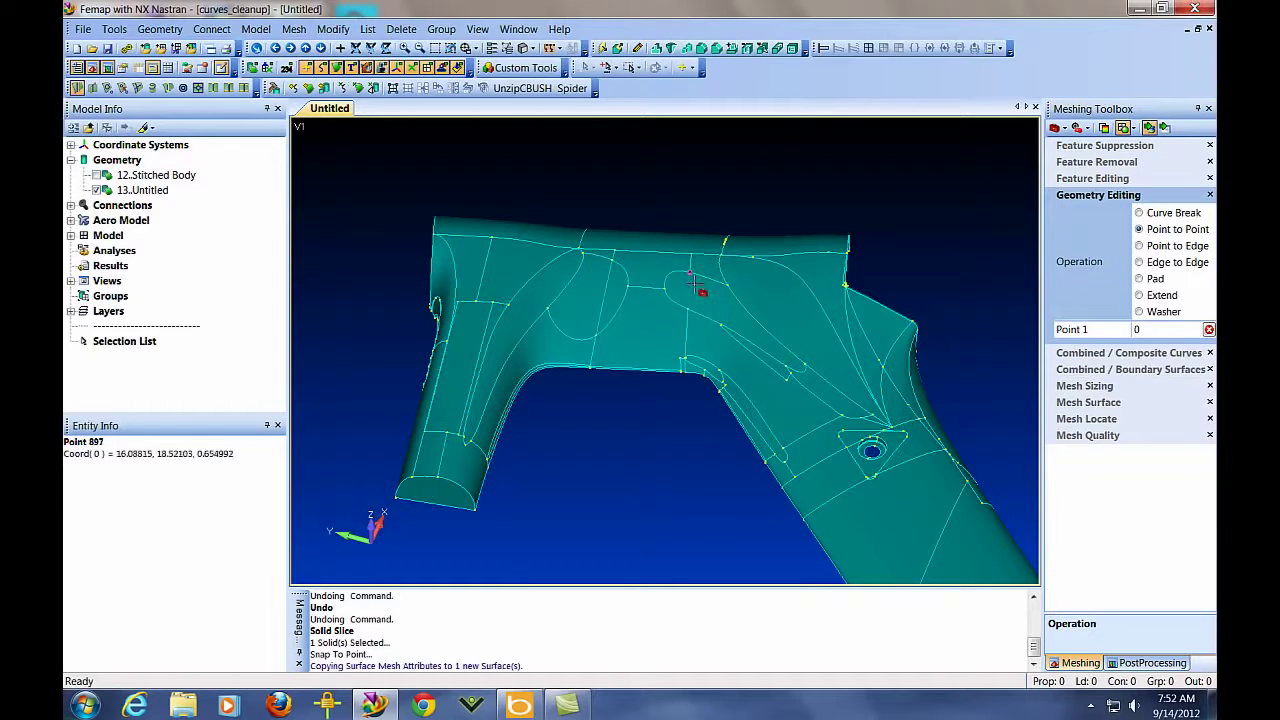
pyautogui.click(688, 305)
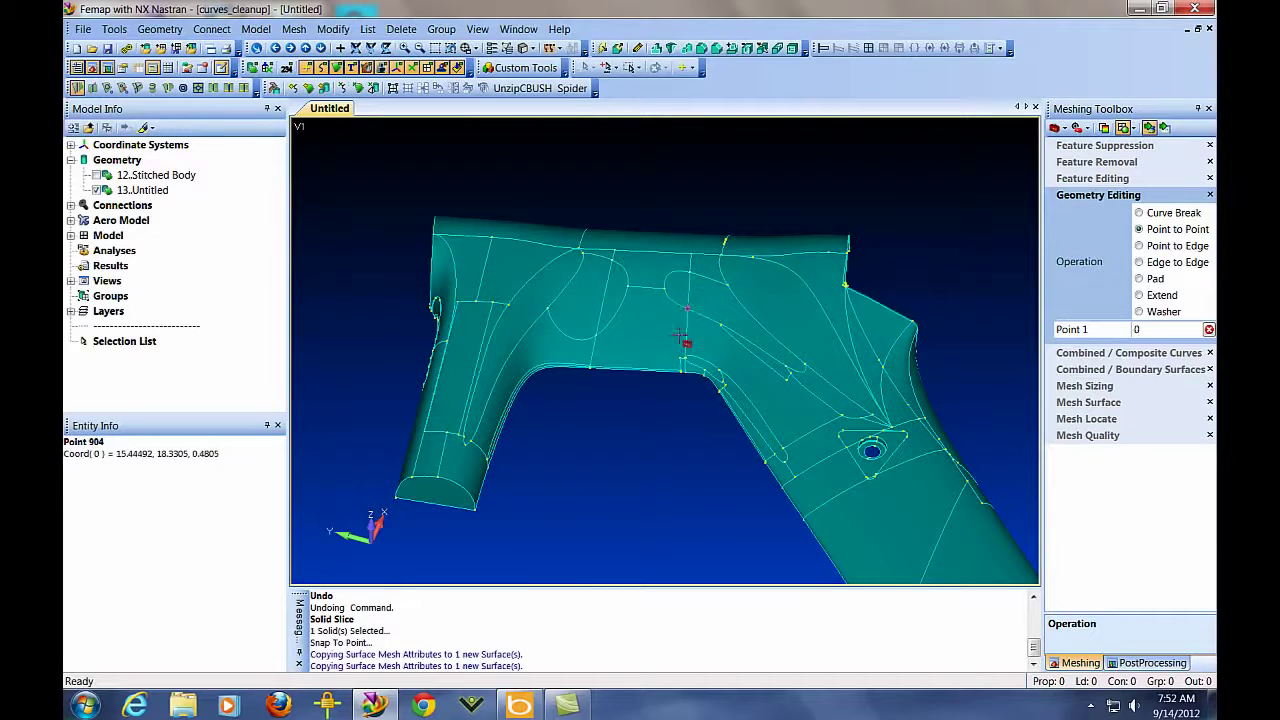
pyautogui.scroll(3, 662, 284)
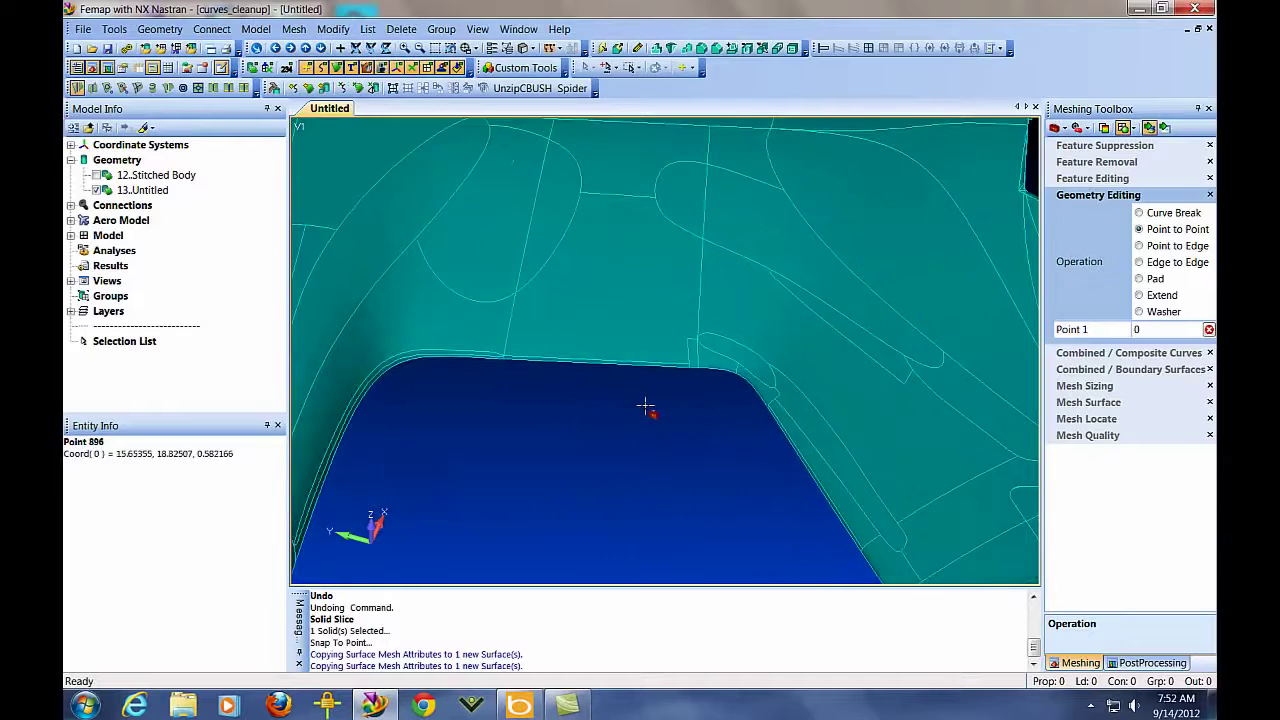
# Merge the surfaces above the inner corner into one boundary surface strip using Add By Curve
pyautogui.click(1130, 372)
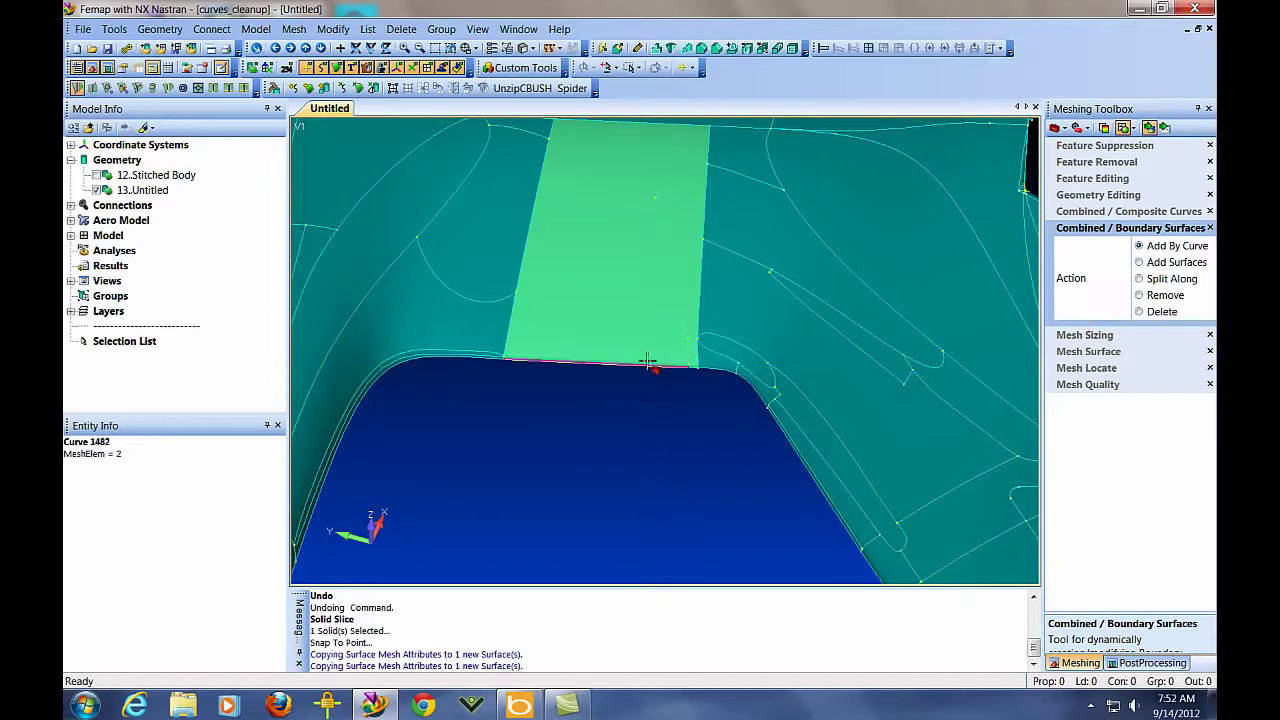
pyautogui.moveTo(601, 452); pyautogui.dragTo(649, 437, button='middle')
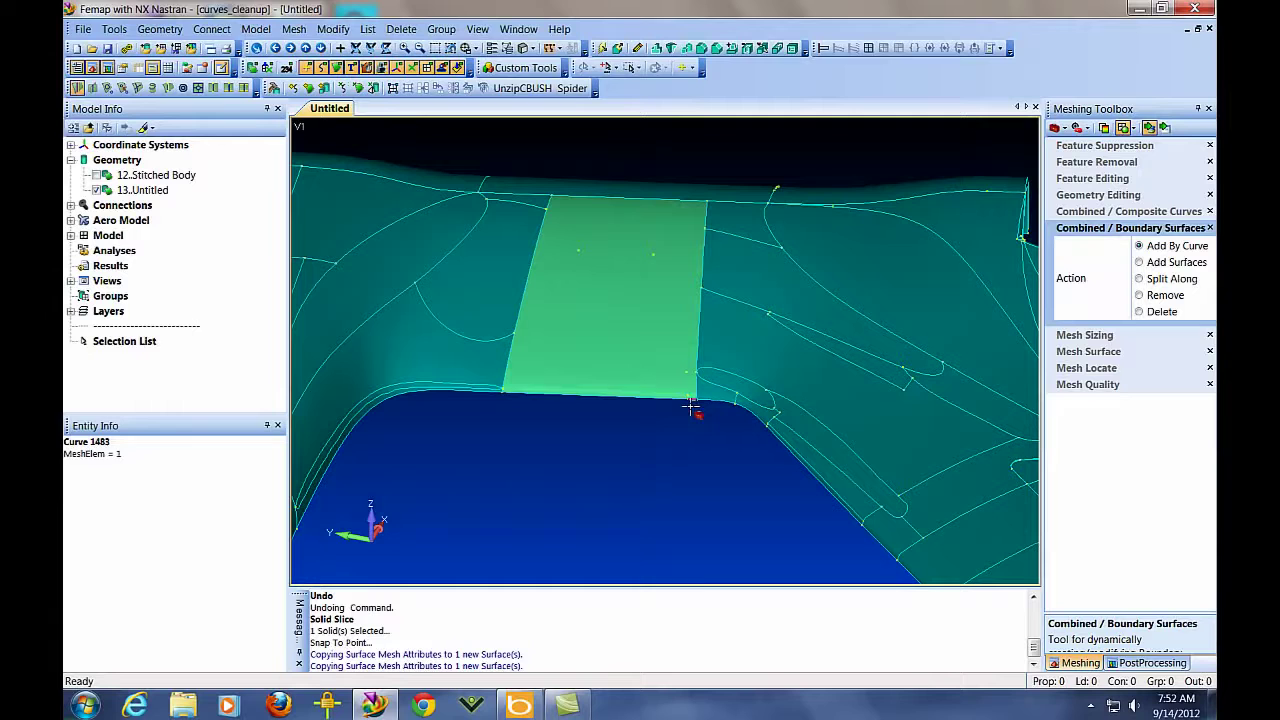
pyautogui.click(1150, 212)
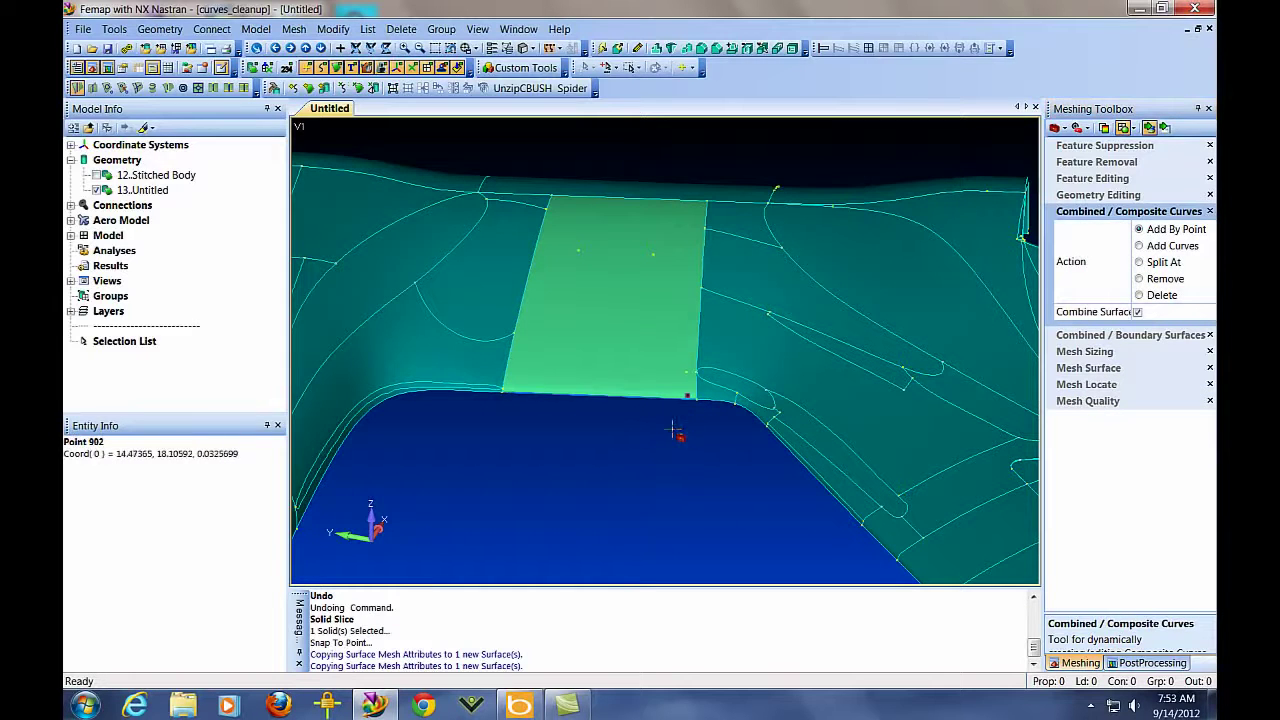
pyautogui.moveTo(677, 429); pyautogui.dragTo(586, 223, button='middle')
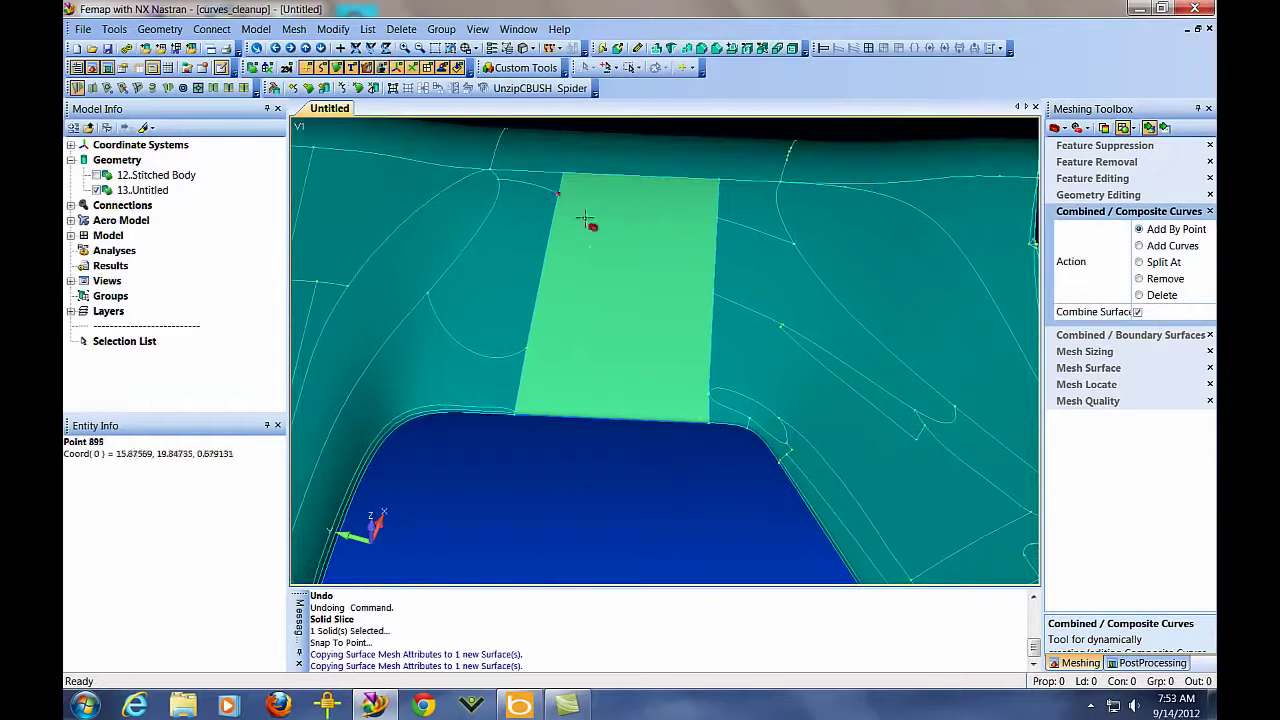
pyautogui.moveTo(606, 463); pyautogui.dragTo(686, 491, button='middle')
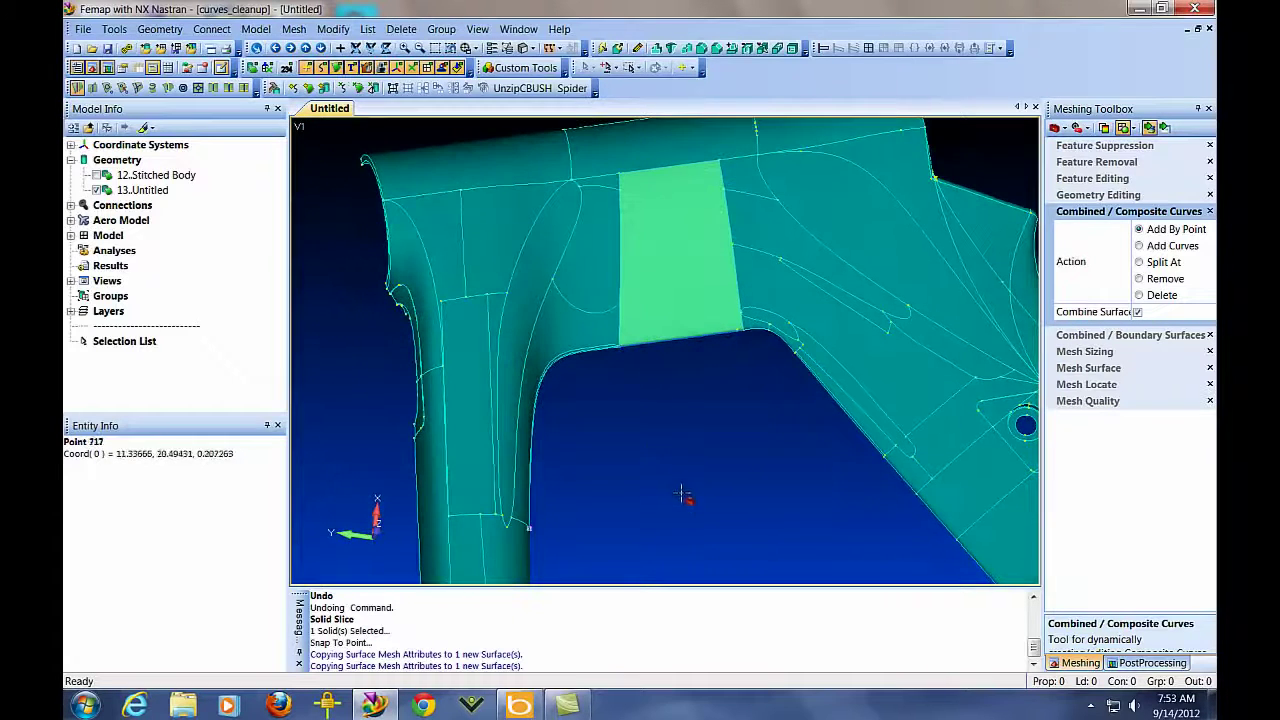
pyautogui.moveTo(575, 415); pyautogui.dragTo(603, 443, button='middle')
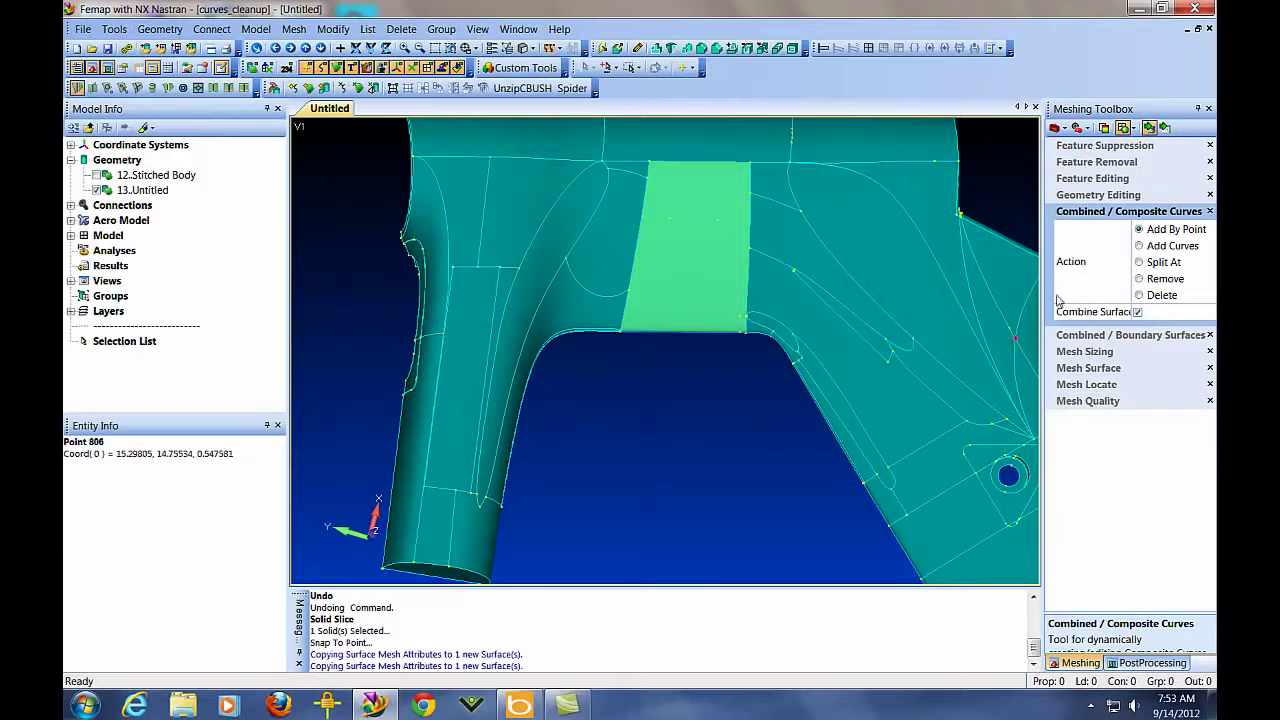
# Add Point to Edge split curves from the arc end to the nearby and lower edges
pyautogui.click(1100, 195)
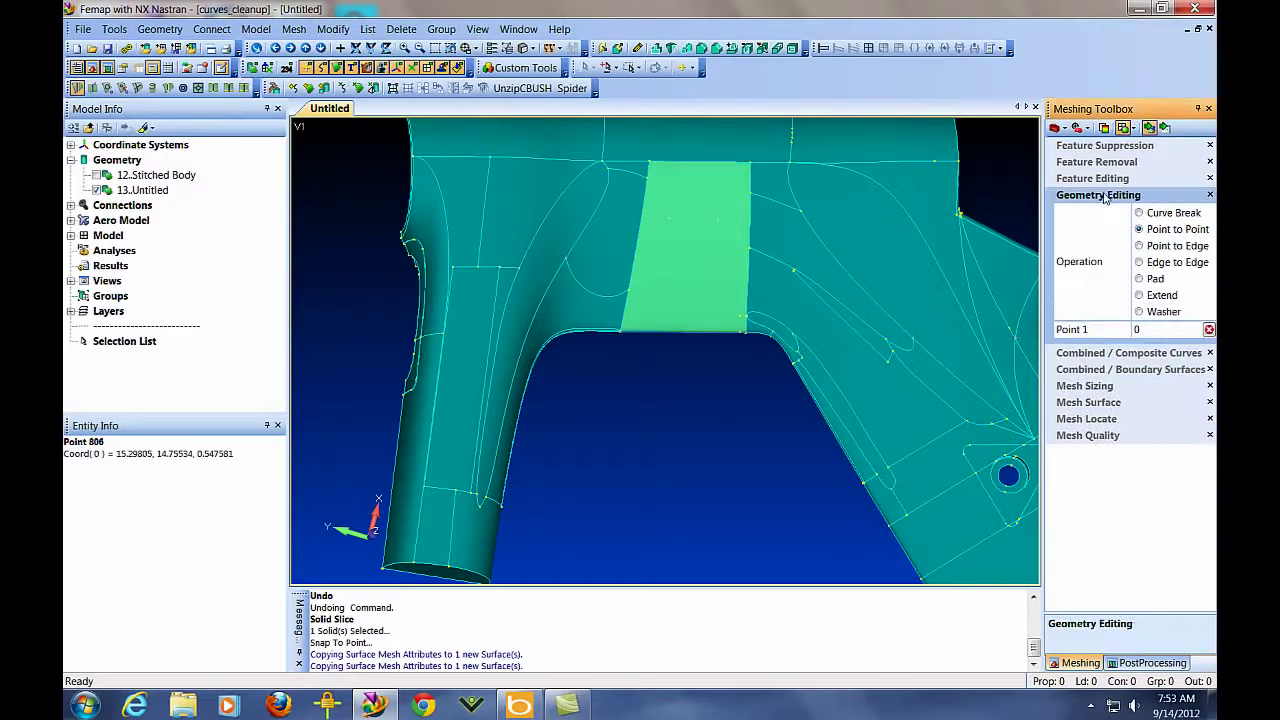
pyautogui.click(1170, 245)
pyautogui.moveTo(663, 486); pyautogui.dragTo(620, 455, button='middle')
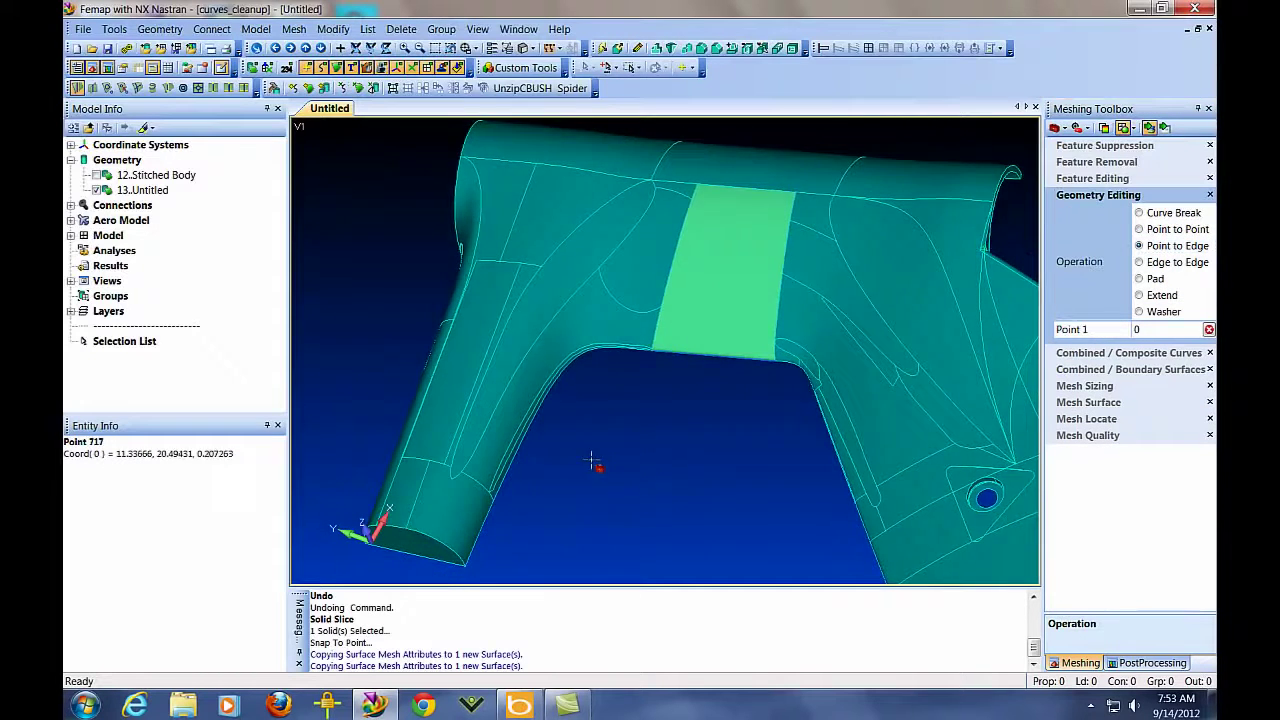
pyautogui.scroll(6, 580, 452)
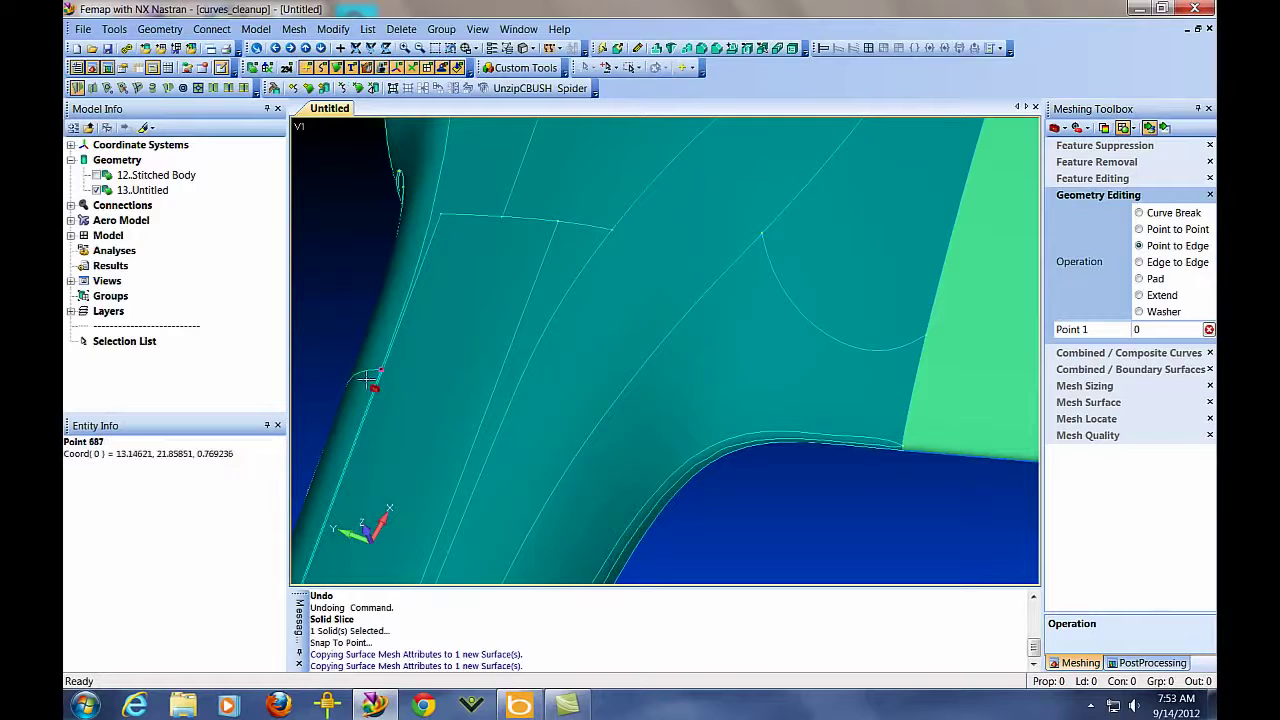
pyautogui.click(381, 376)
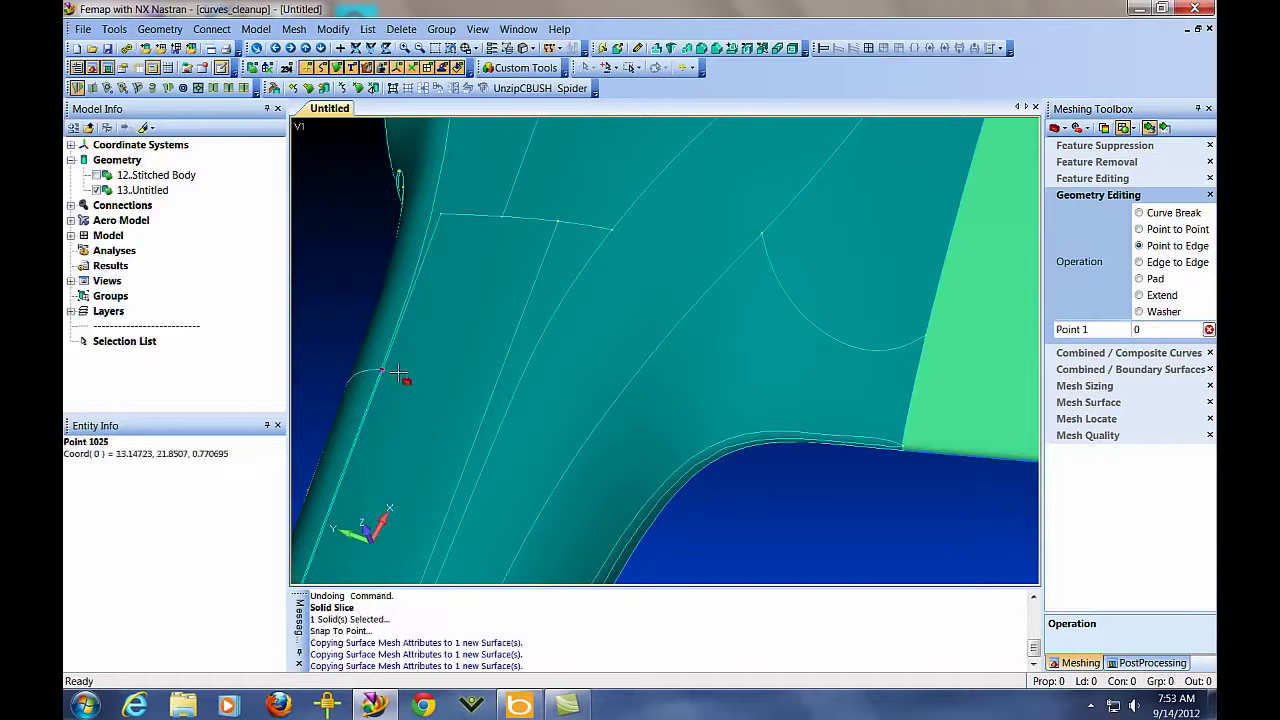
pyautogui.click(523, 389)
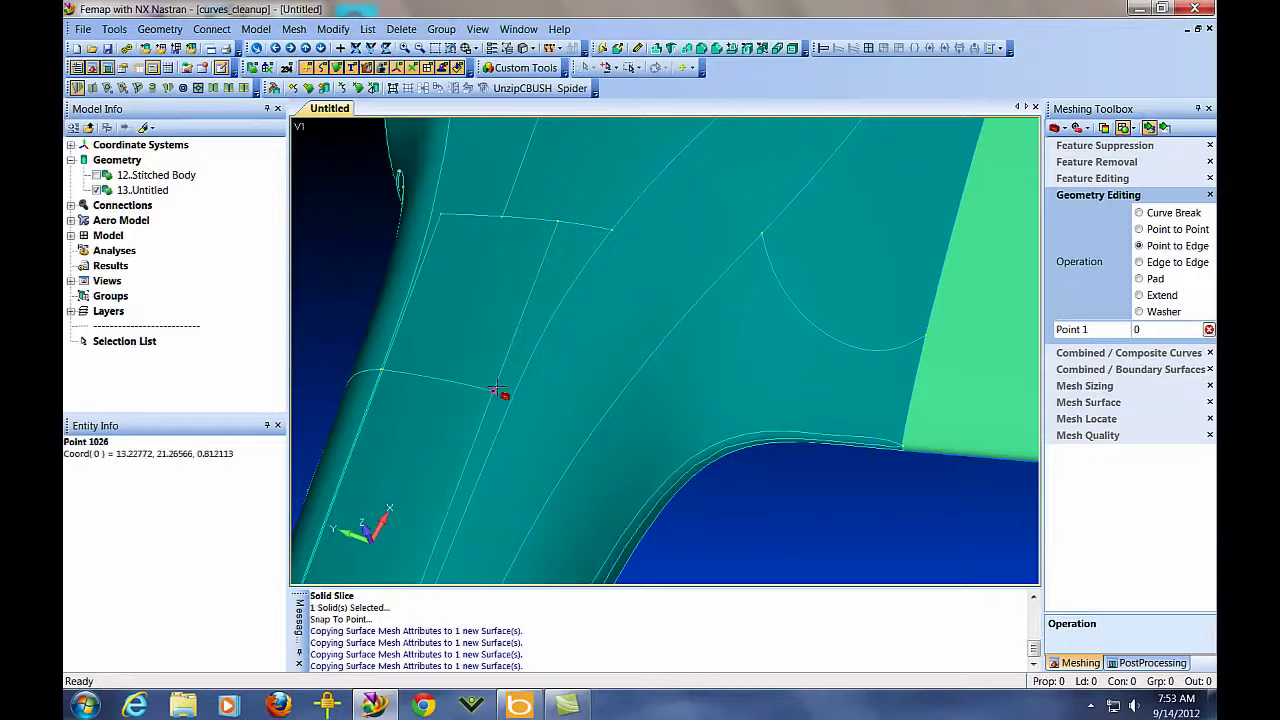
pyautogui.click(508, 392)
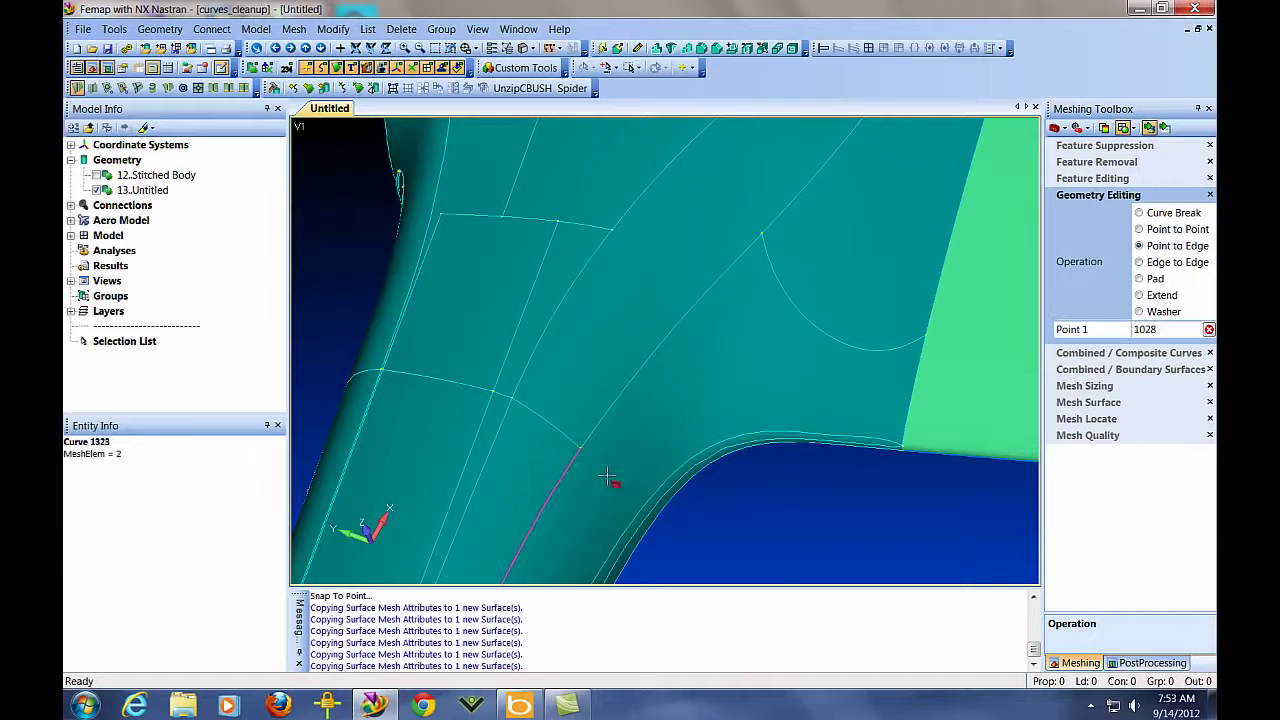
pyautogui.click(628, 505)
# Split the fillet surface from a point to its edge and set the operation to Point to Point
pyautogui.moveTo(652, 516); pyautogui.dragTo(650, 333, button='middle')
pyautogui.click(570, 344)
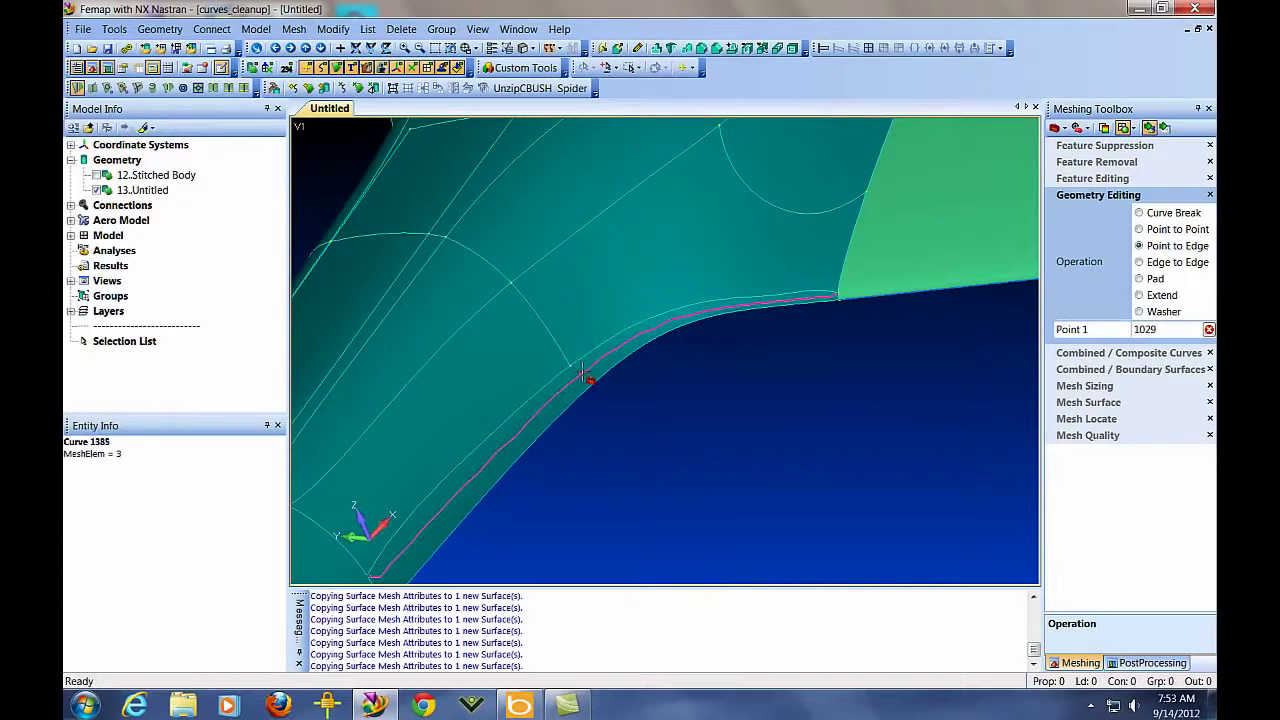
pyautogui.click(585, 380)
pyautogui.moveTo(789, 476); pyautogui.dragTo(823, 434, button='middle')
pyautogui.click(503, 284)
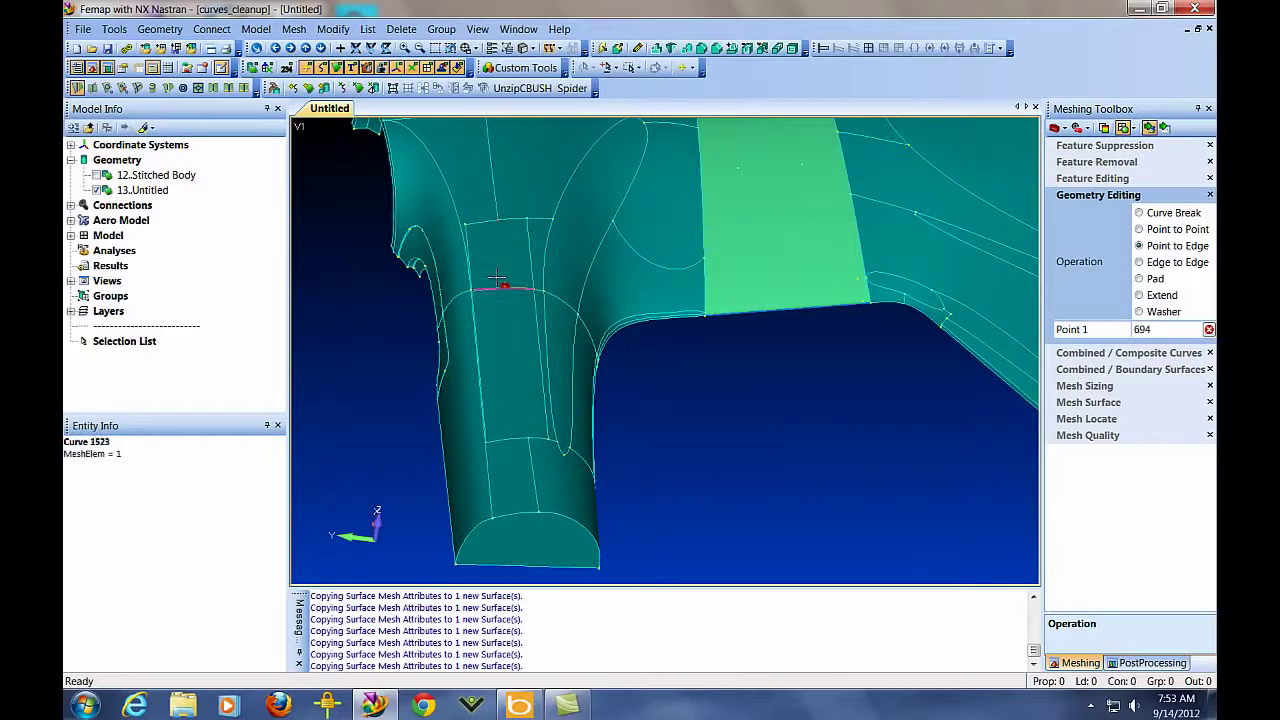
pyautogui.click(502, 292)
pyautogui.click(1175, 229)
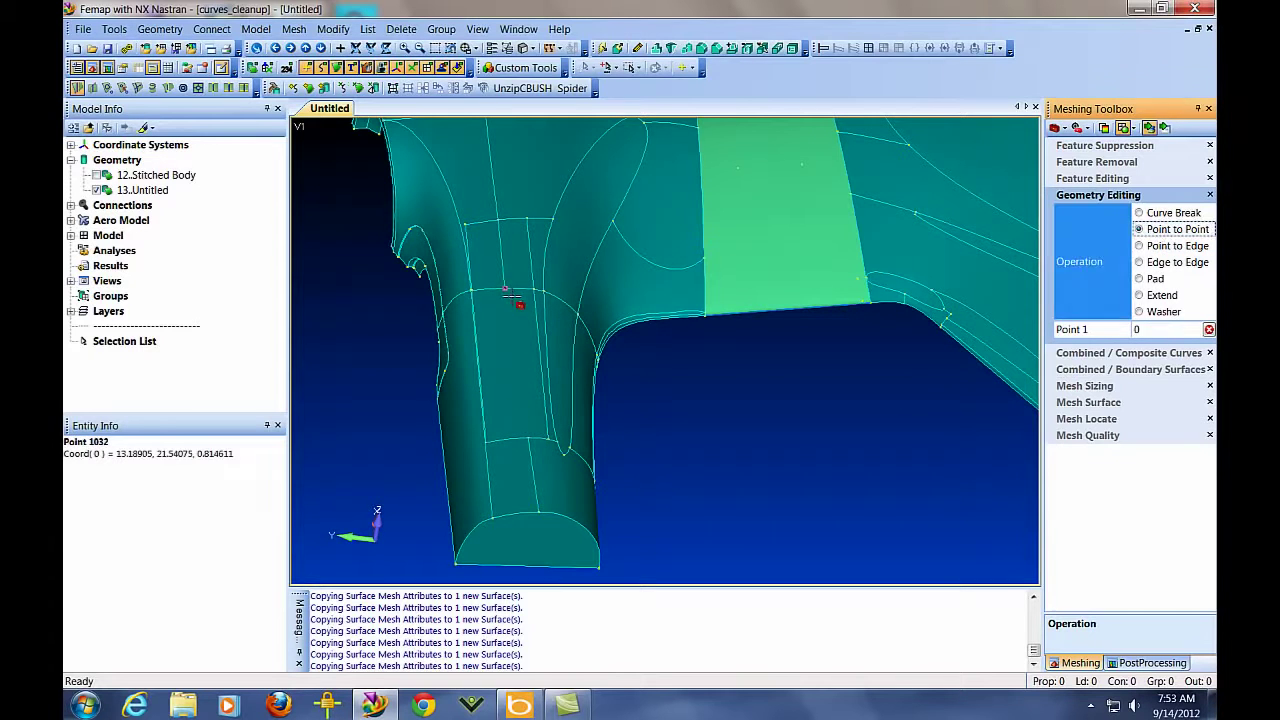
pyautogui.click(775, 483)
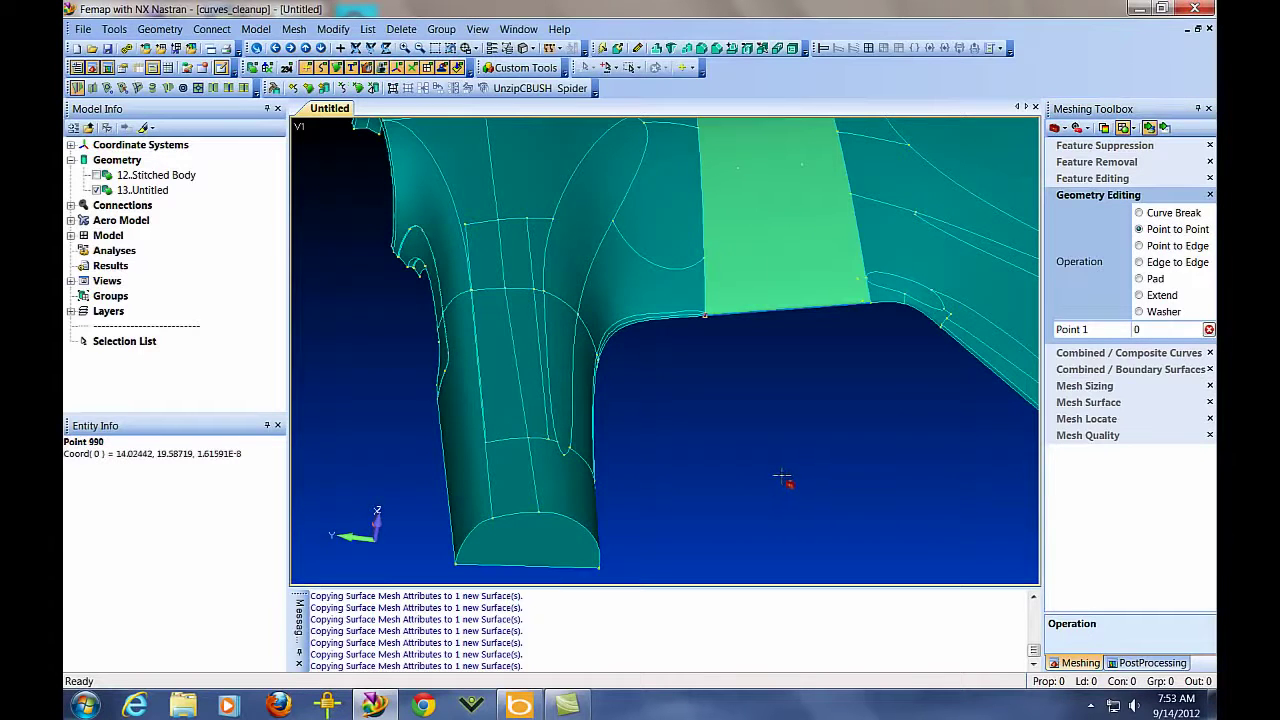
pyautogui.moveTo(777, 465); pyautogui.dragTo(711, 463, button='middle')
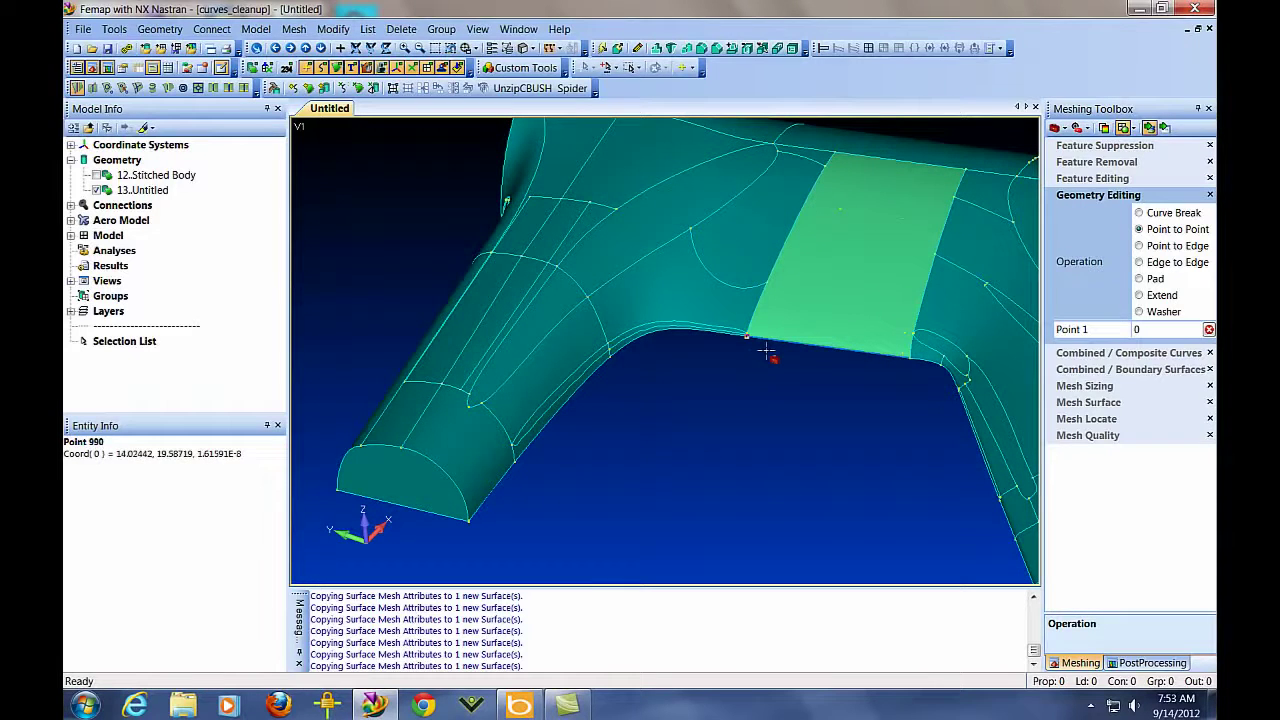
# Combine the top and fillet surfaces by picking their interior curves with Add By Curve
pyautogui.click(1136, 370)
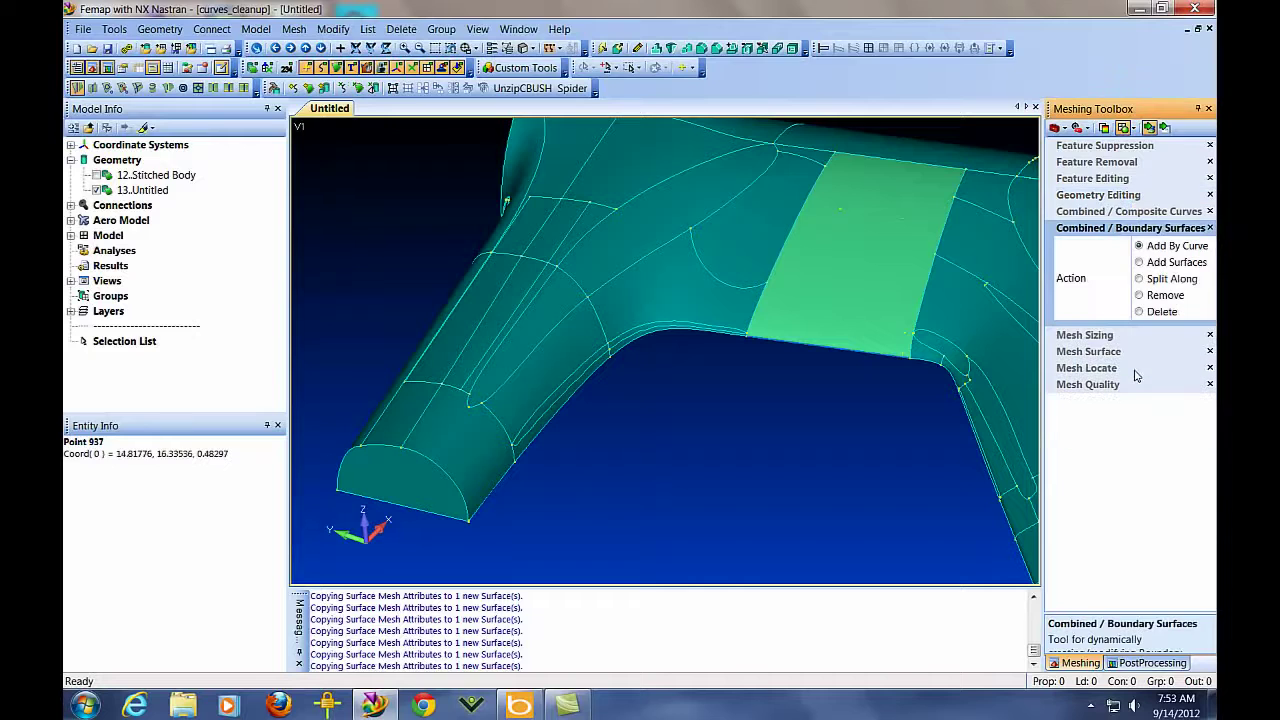
pyautogui.click(718, 281)
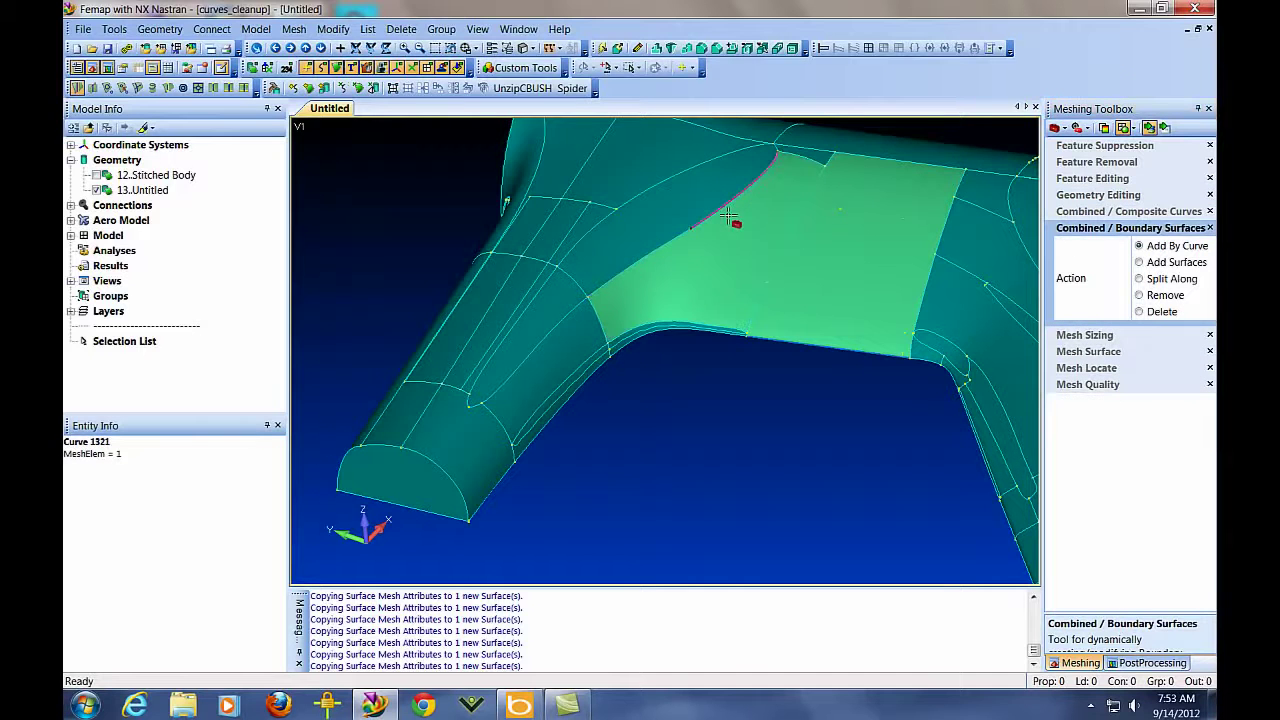
pyautogui.click(734, 220)
pyautogui.click(790, 173)
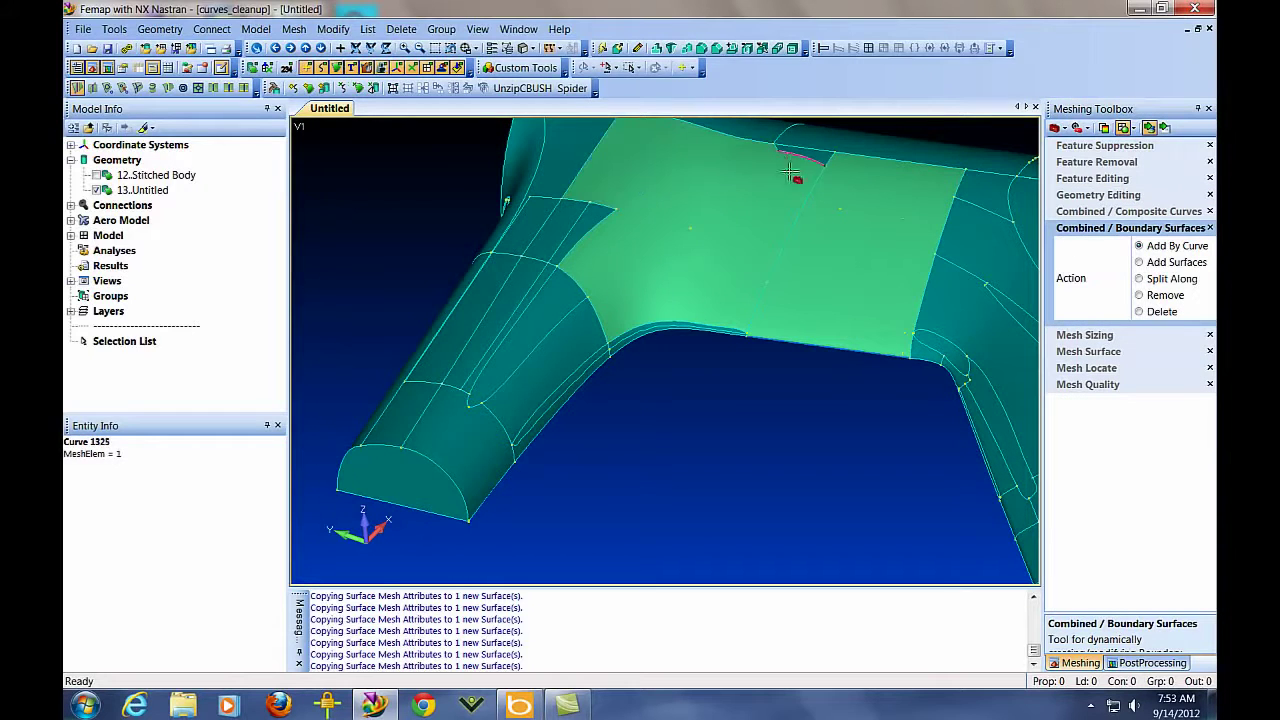
pyautogui.click(600, 242)
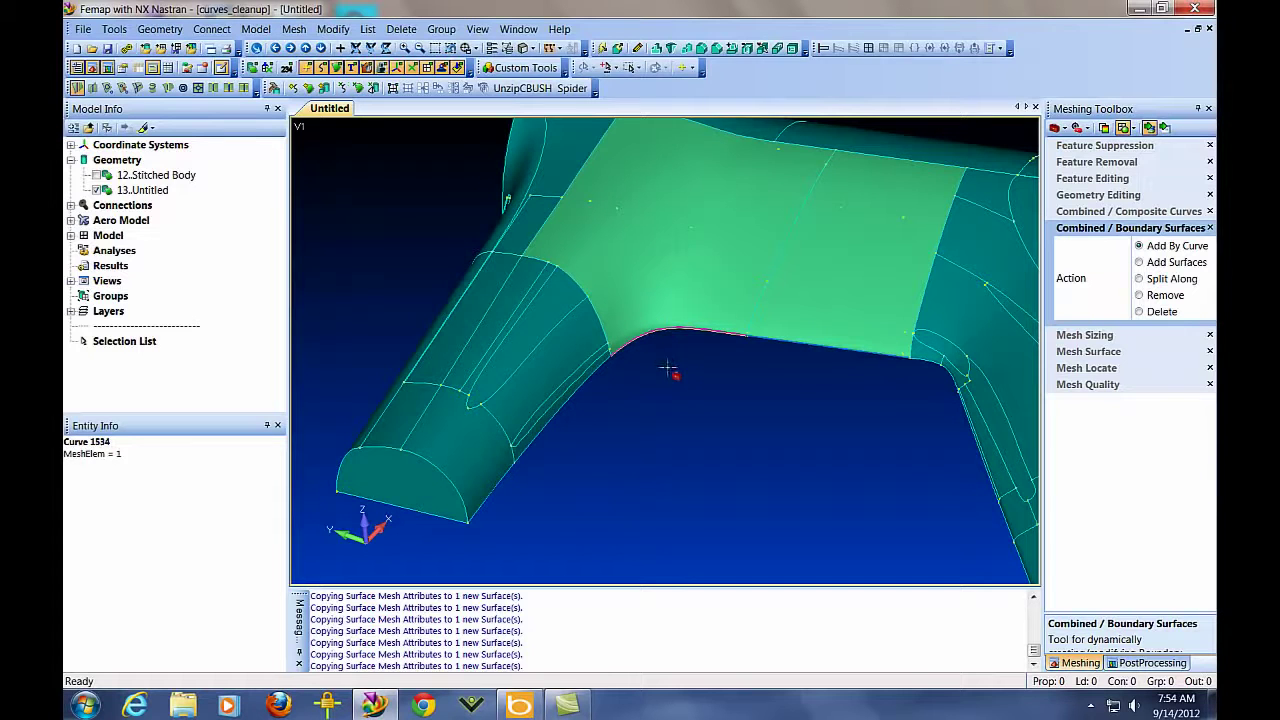
pyautogui.click(484, 357)
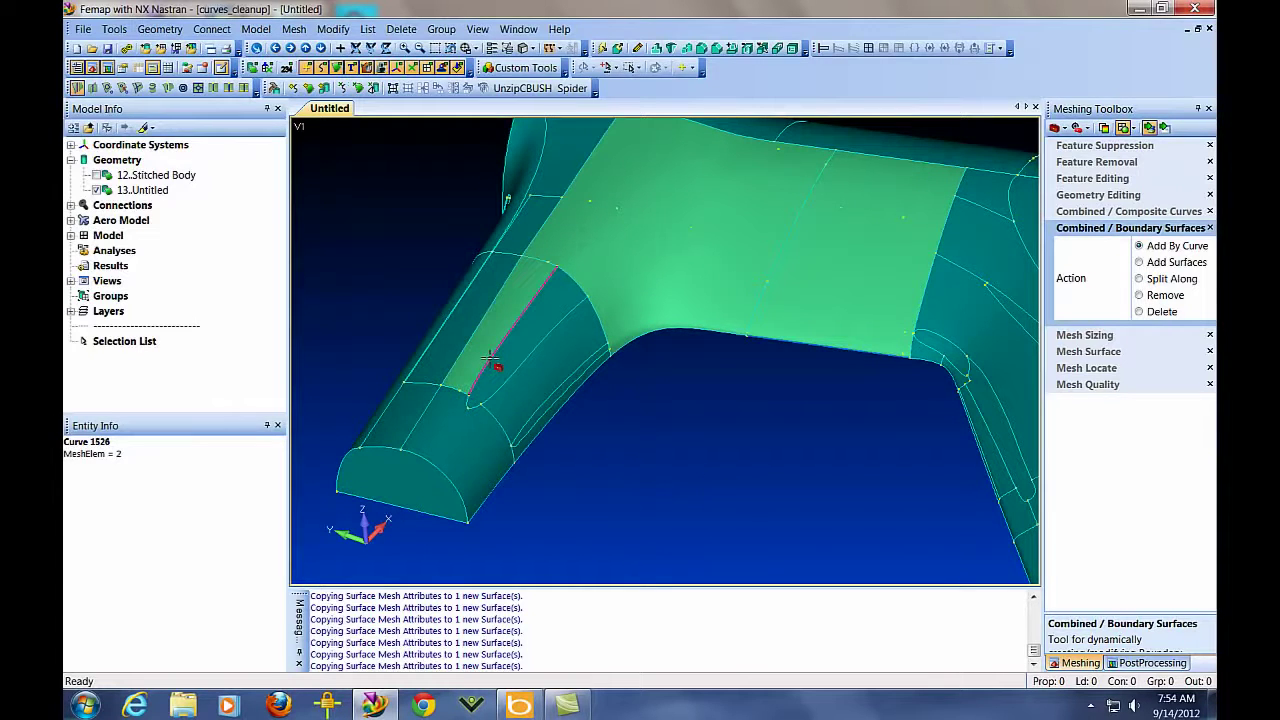
pyautogui.click(490, 357)
pyautogui.click(528, 398)
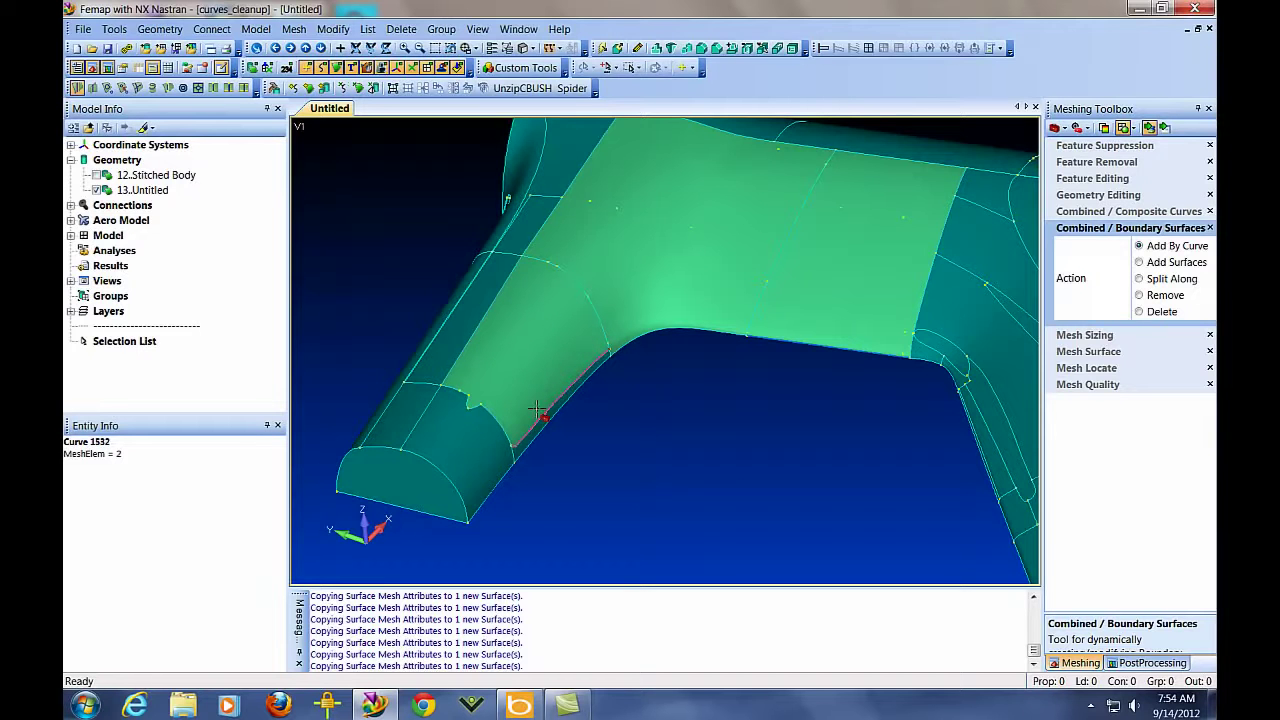
pyautogui.click(510, 430)
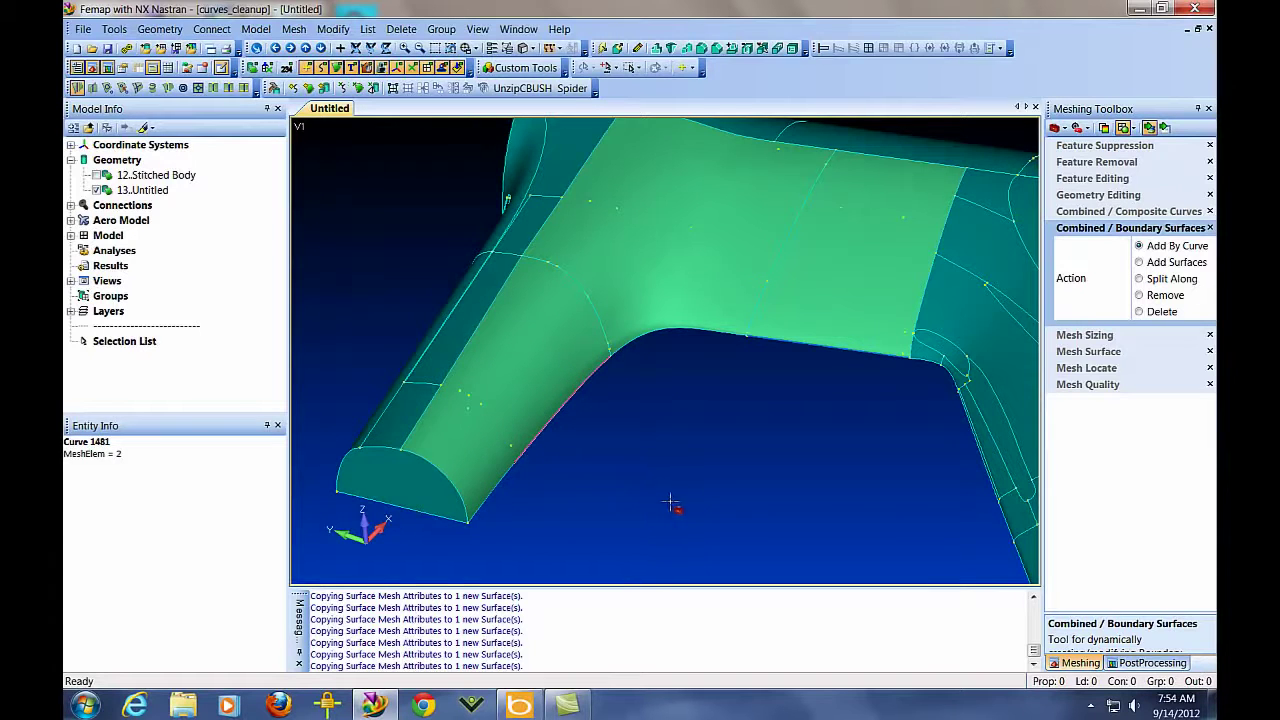
# Merge the leg strips into the green cylinder surface and inspect the combined result
pyautogui.moveTo(670, 503); pyautogui.dragTo(765, 519, button='middle')
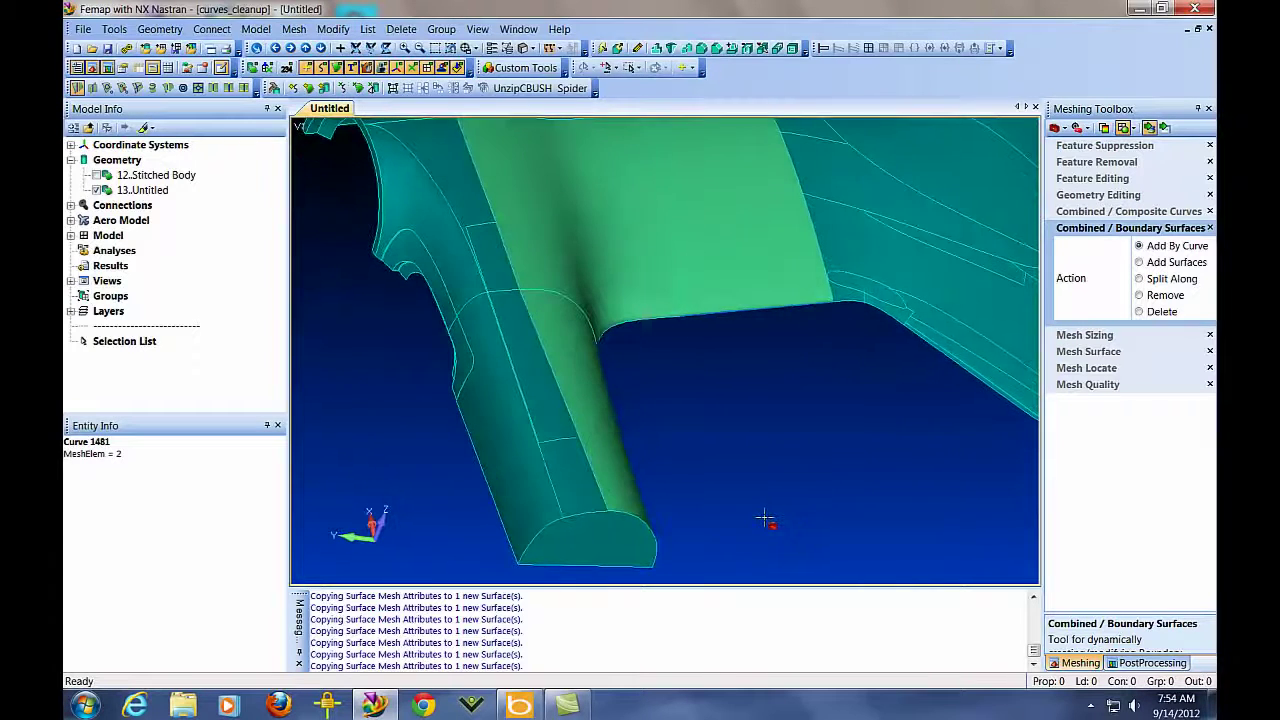
pyautogui.click(535, 391)
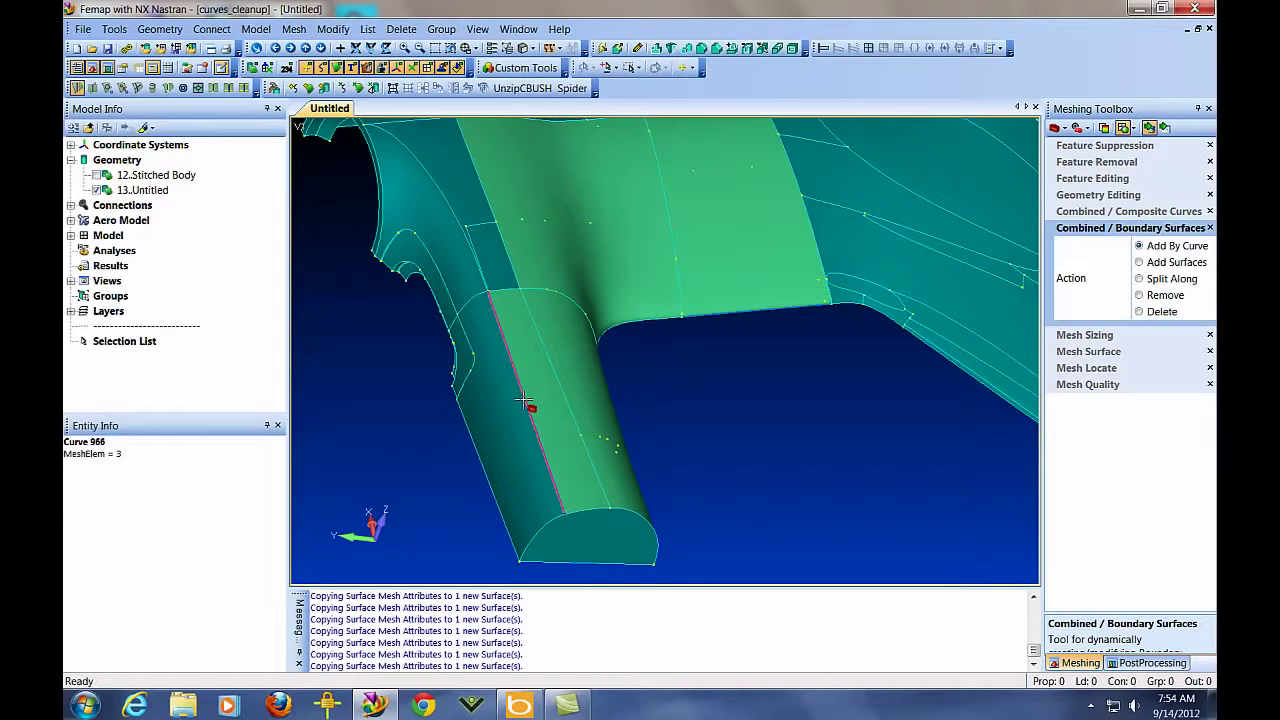
pyautogui.click(524, 402)
pyautogui.moveTo(526, 404); pyautogui.dragTo(470, 270, button='middle')
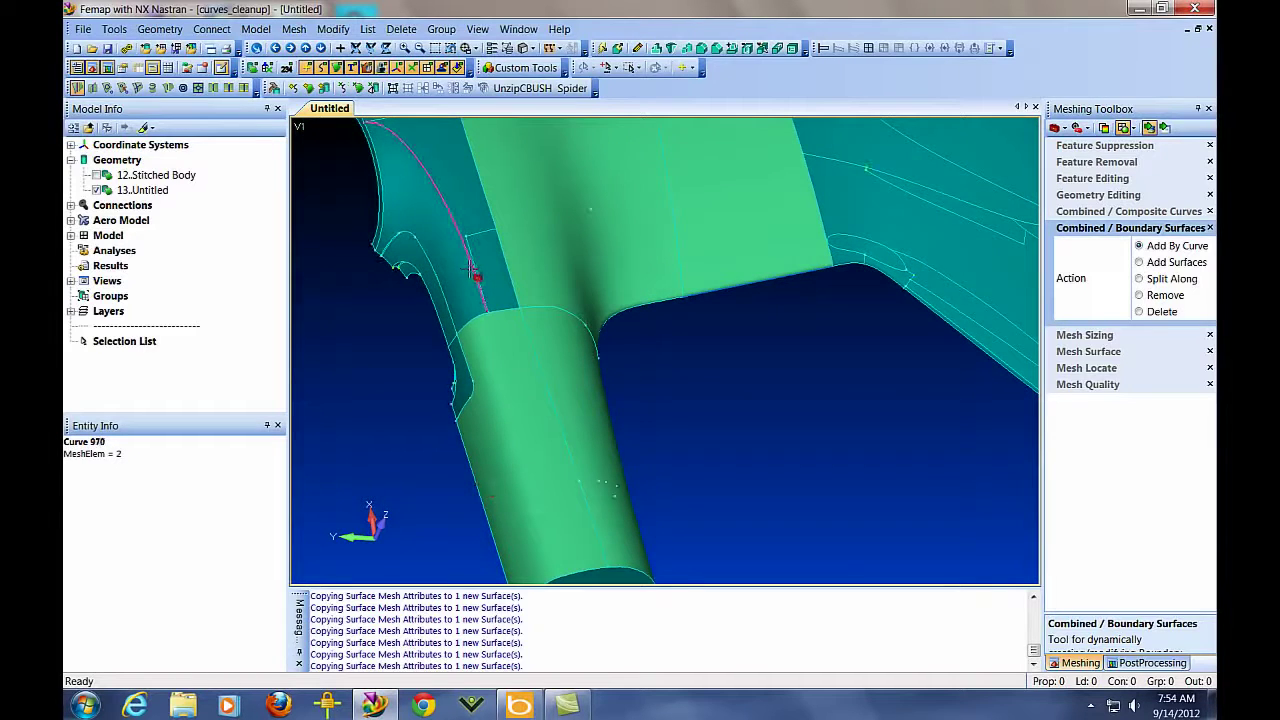
pyautogui.click(470, 266)
pyautogui.click(481, 275)
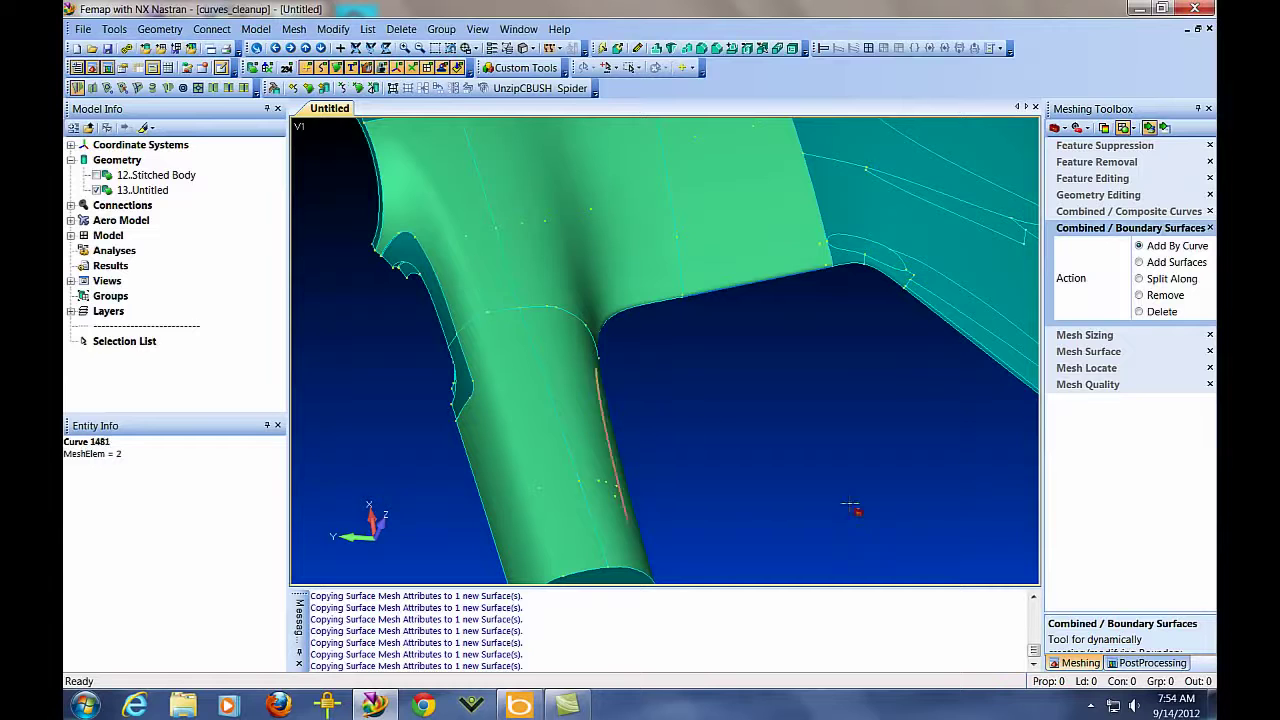
pyautogui.moveTo(851, 509); pyautogui.dragTo(812, 482, button='middle')
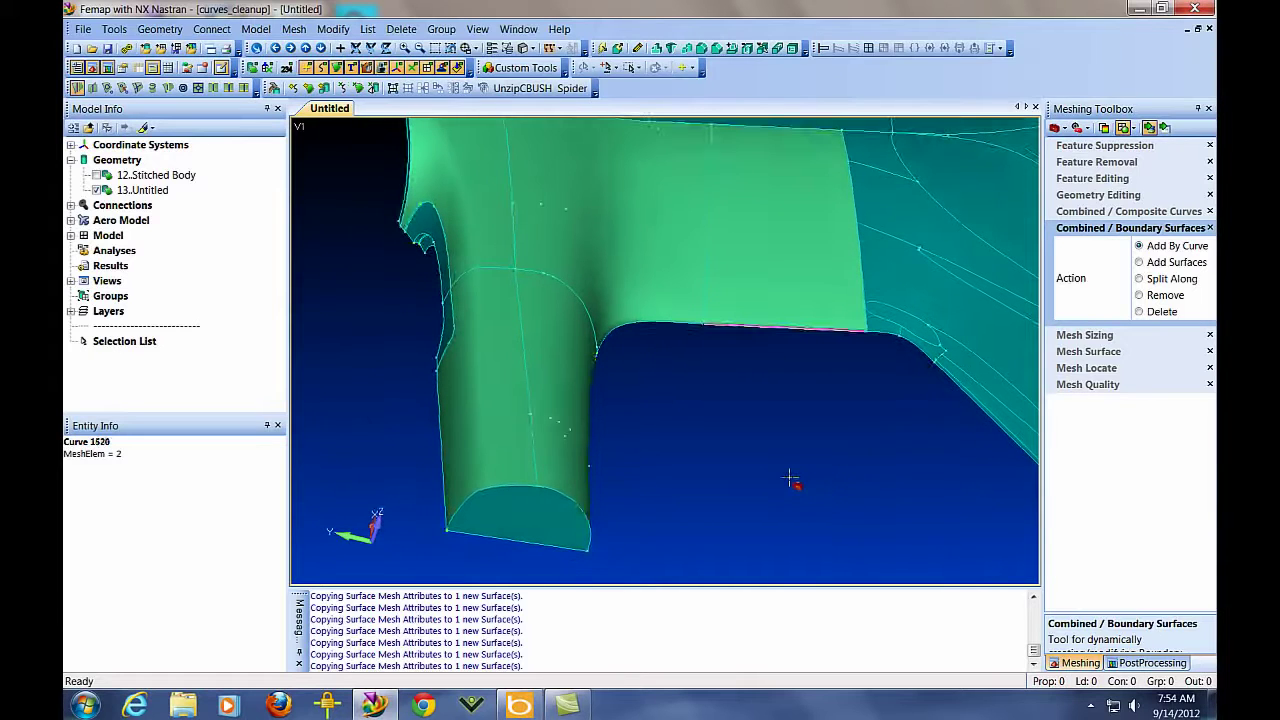
pyautogui.moveTo(757, 515); pyautogui.dragTo(543, 484, button='middle')
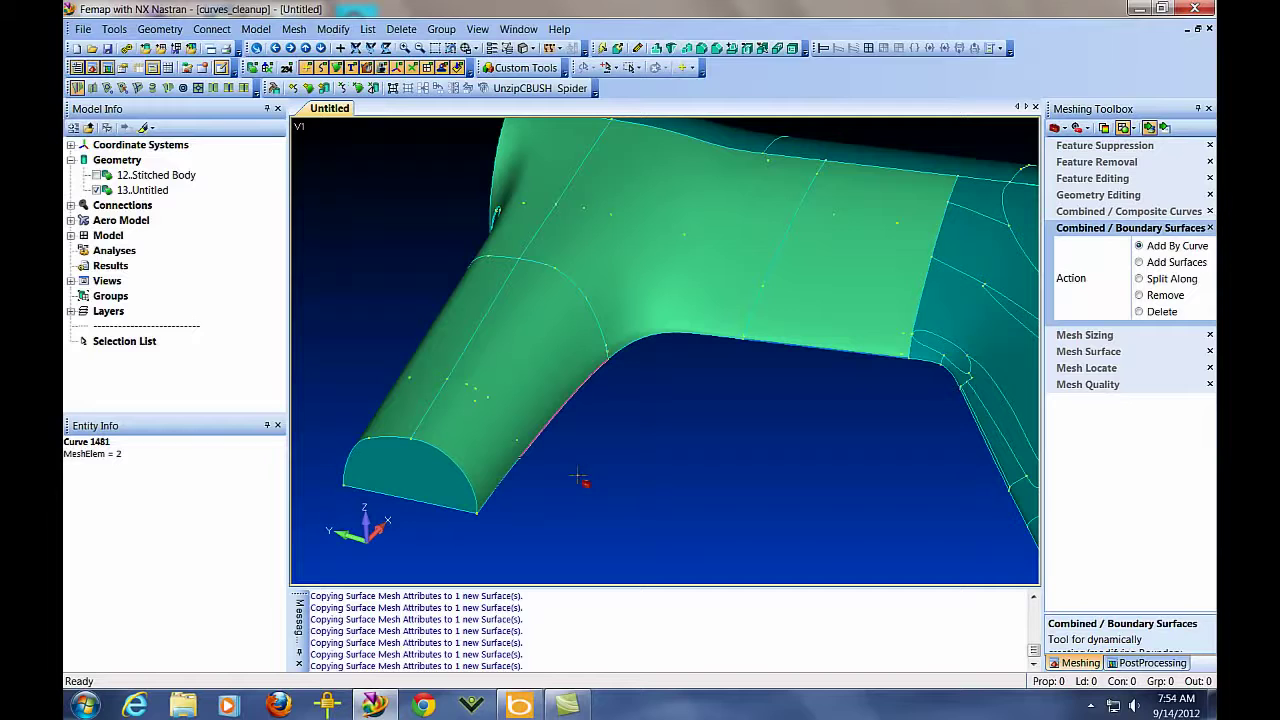
# Add a splitting curve across the combined top surface through the point beside the rounded end face
pyautogui.click(1111, 214)
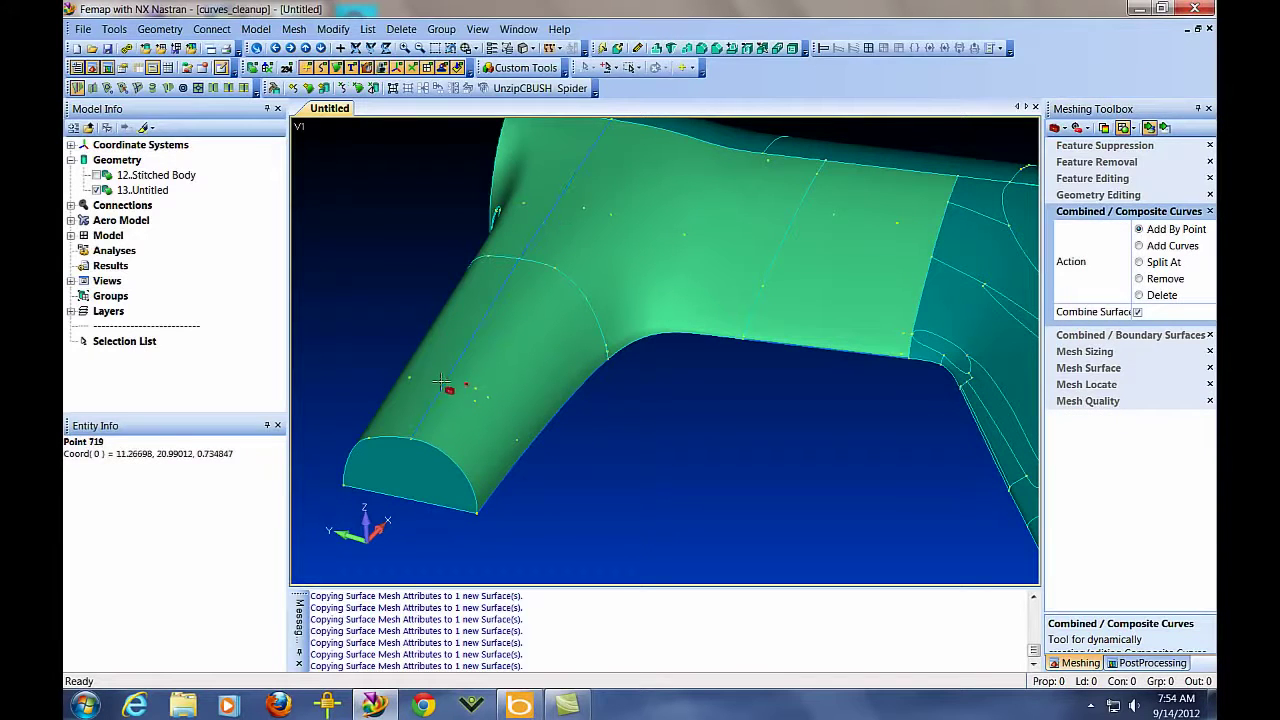
pyautogui.moveTo(711, 471); pyautogui.dragTo(736, 477, button='middle')
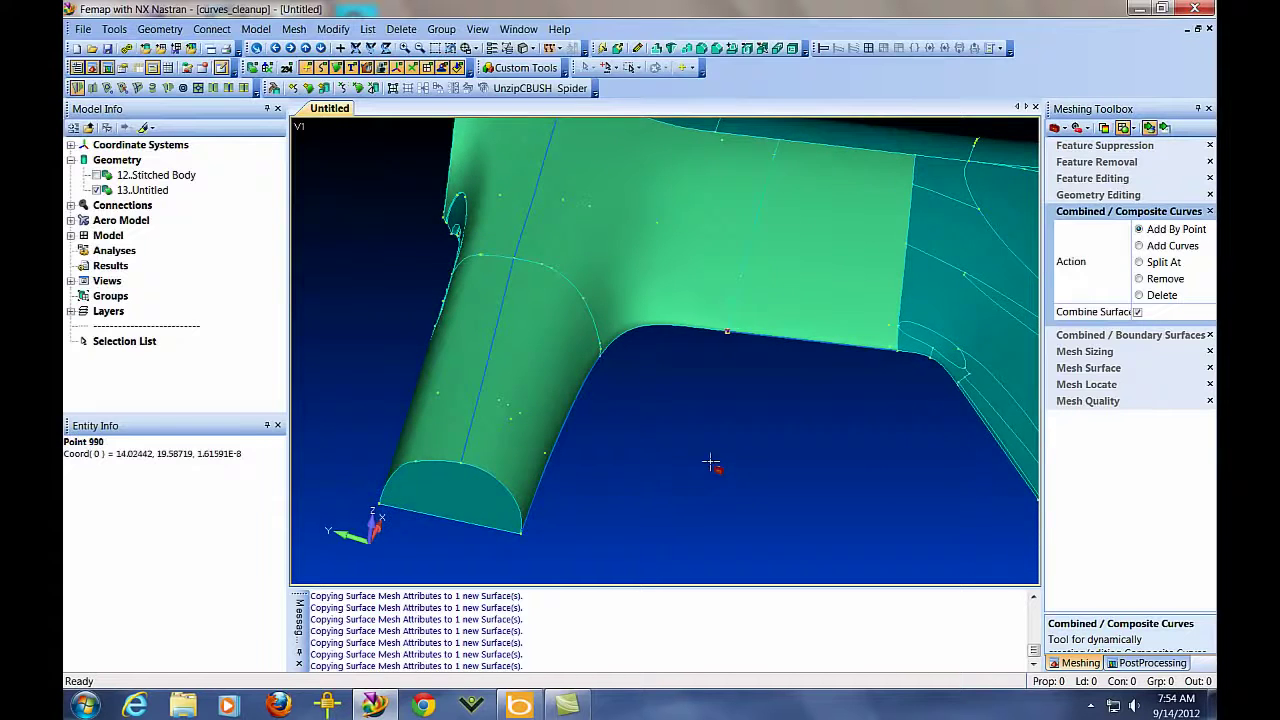
pyautogui.moveTo(710, 462); pyautogui.dragTo(692, 527, button='middle')
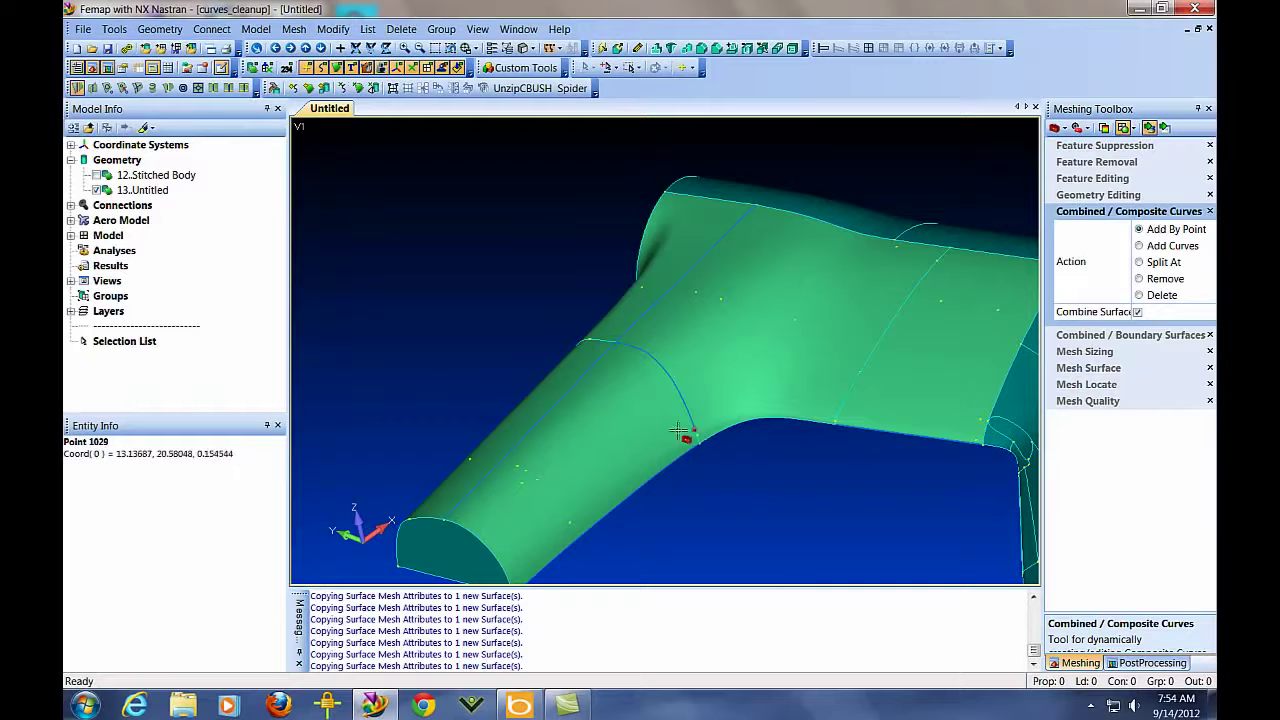
pyautogui.moveTo(721, 526); pyautogui.dragTo(851, 536, button='middle')
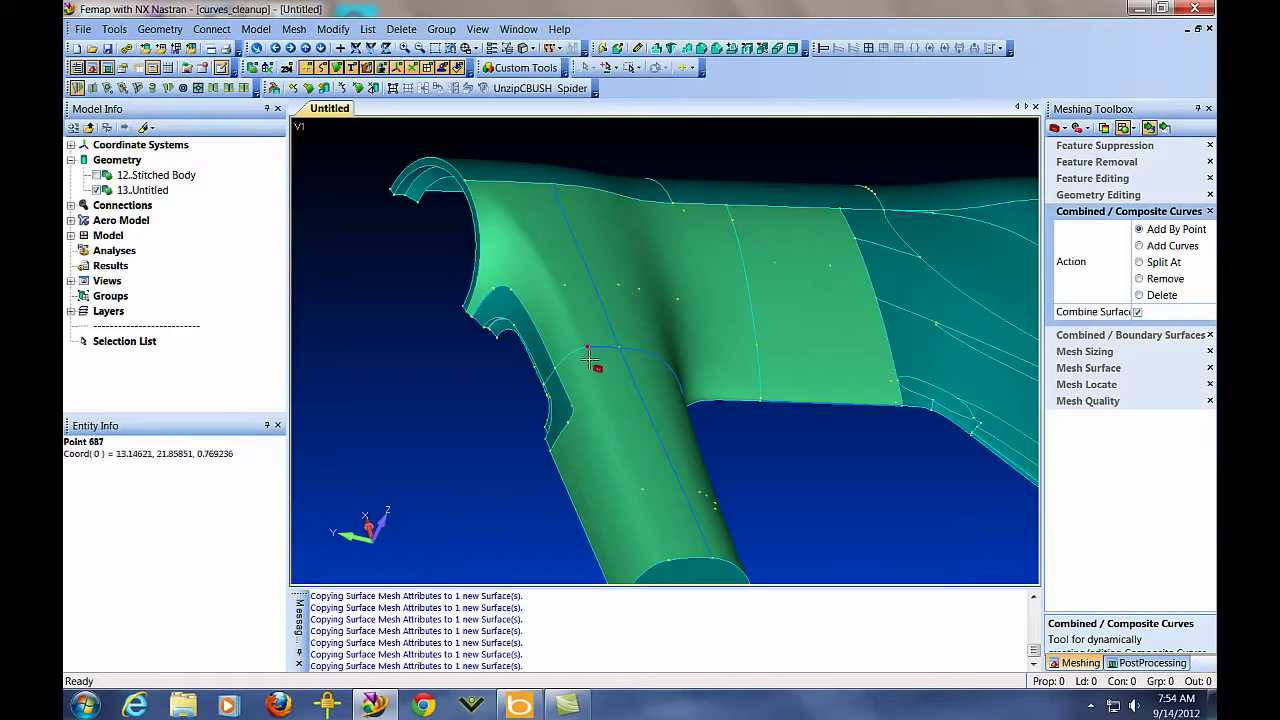
pyautogui.moveTo(796, 505)
pyautogui.mouseDown(button='middle')
pyautogui.moveTo(812, 440)
pyautogui.moveTo(818, 492)
pyautogui.moveTo(823, 423)
pyautogui.moveTo(800, 480)
pyautogui.moveTo(780, 490)
pyautogui.mouseUp(button='middle')
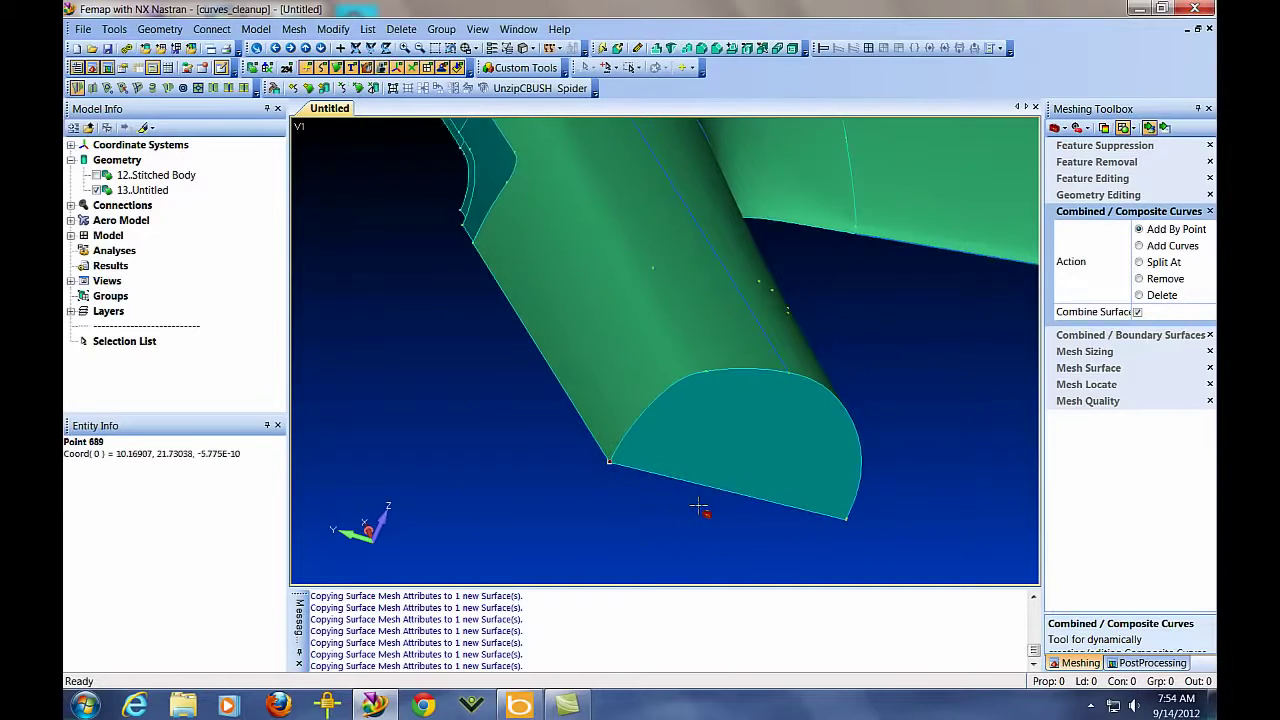
pyautogui.scroll(5, 698, 508)
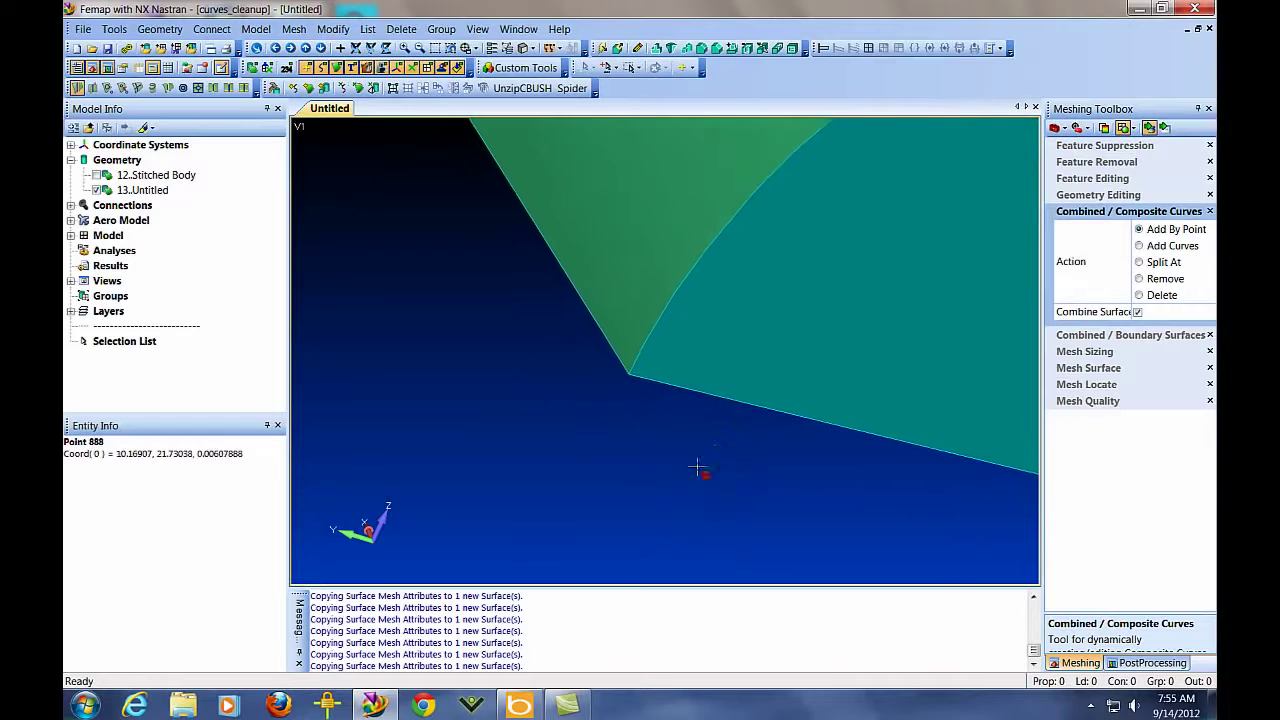
pyautogui.moveTo(698, 468); pyautogui.dragTo(617, 431, button='middle')
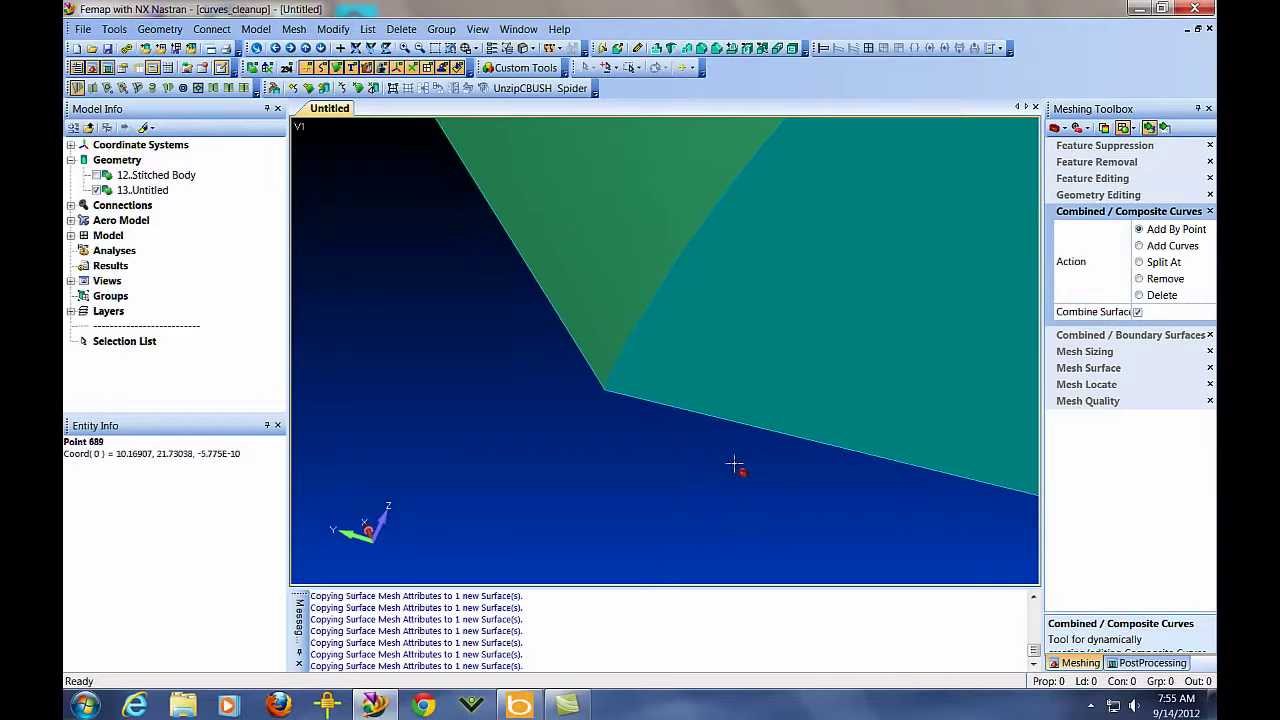
pyautogui.moveTo(735, 465); pyautogui.dragTo(561, 360, button='middle')
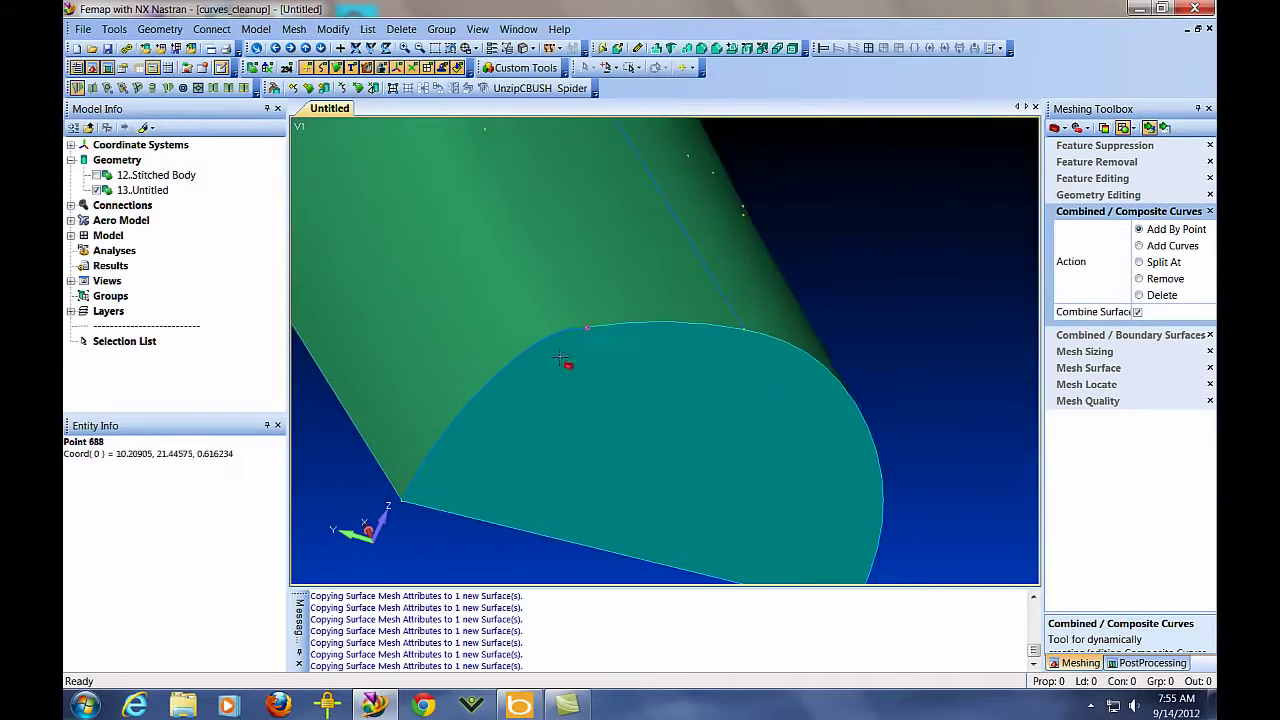
pyautogui.moveTo(966, 524); pyautogui.dragTo(862, 343, button='middle')
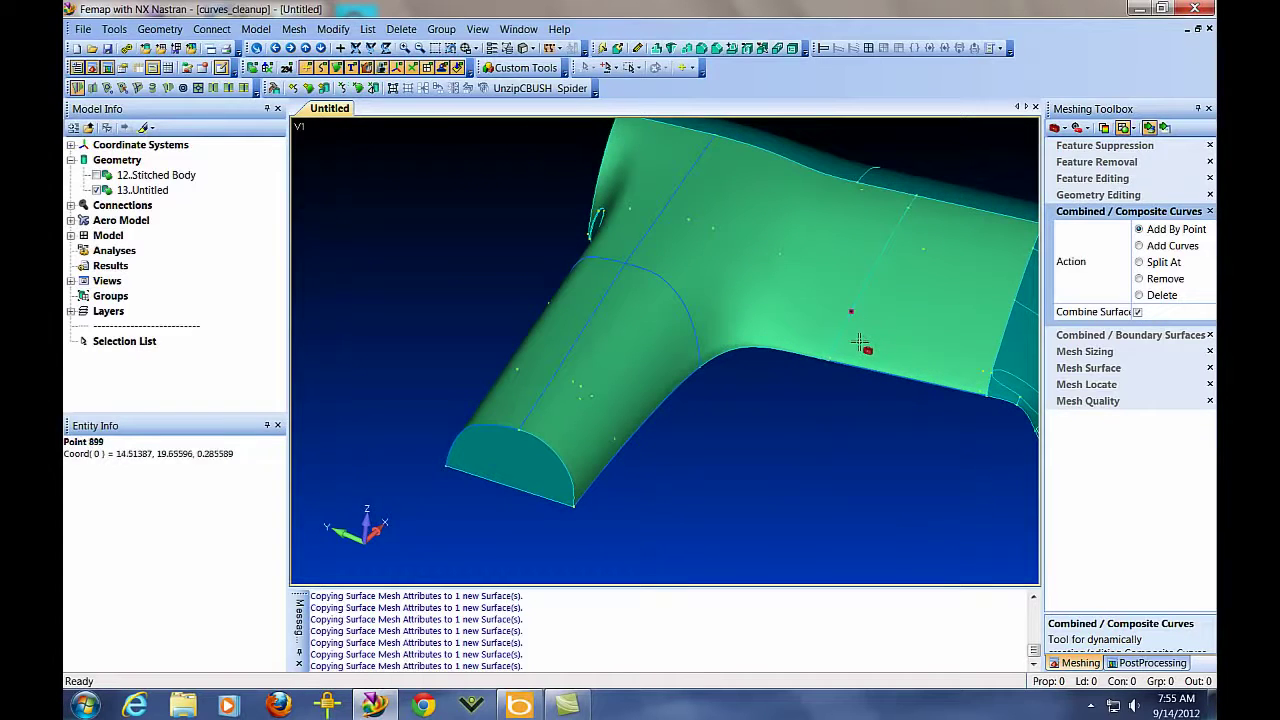
pyautogui.click(851, 313)
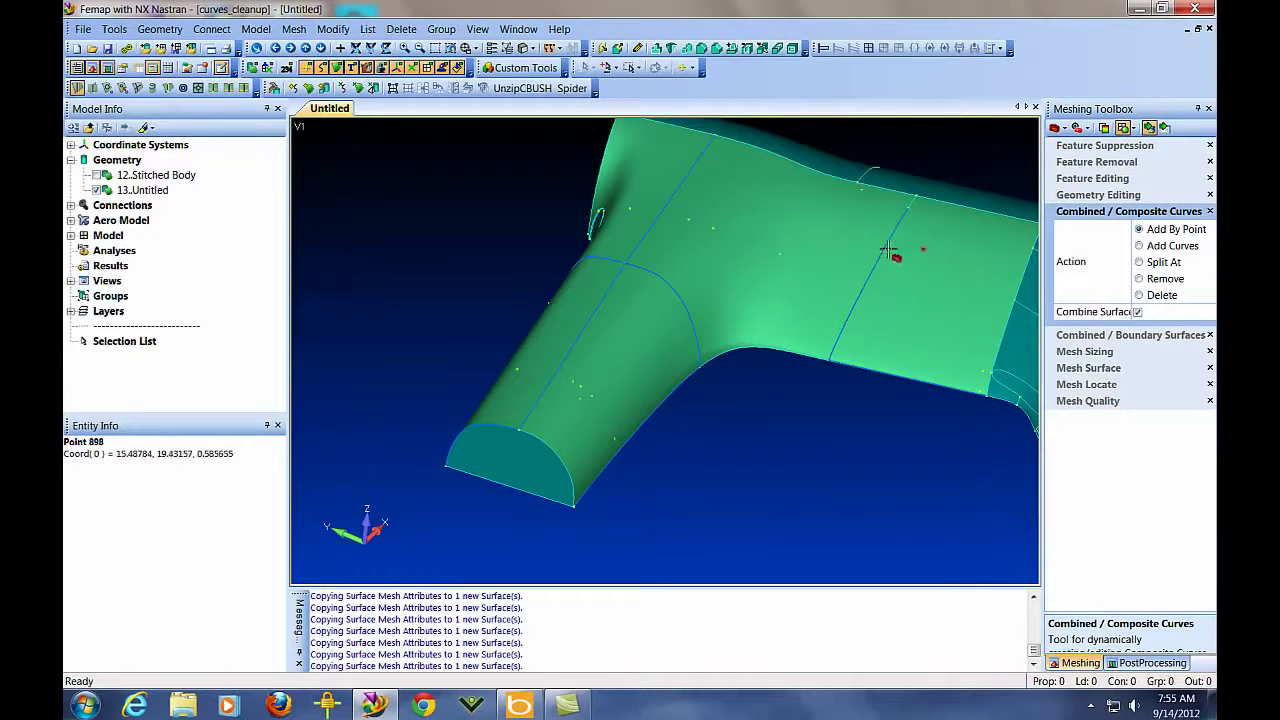
pyautogui.moveTo(857, 466); pyautogui.dragTo(808, 443, button='middle')
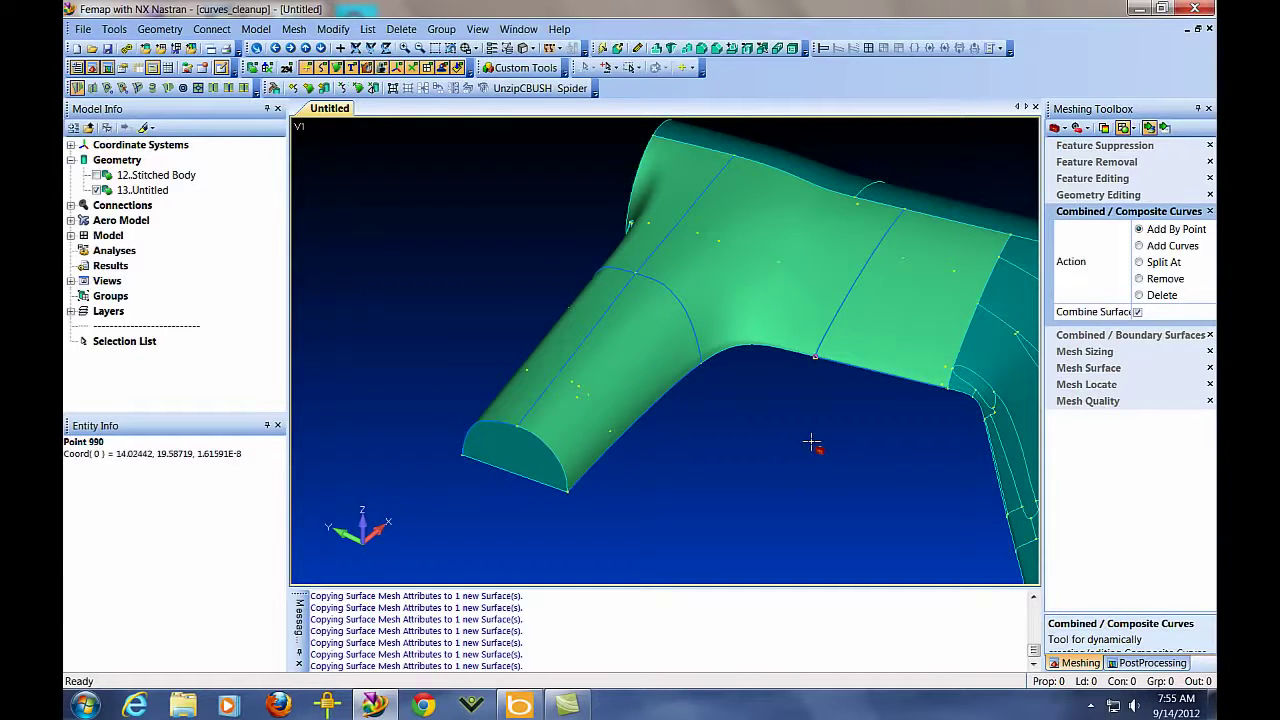
pyautogui.moveTo(811, 449)
pyautogui.mouseDown(button='middle')
pyautogui.moveTo(820, 437)
pyautogui.moveTo(818, 458)
pyautogui.mouseUp(button='middle')
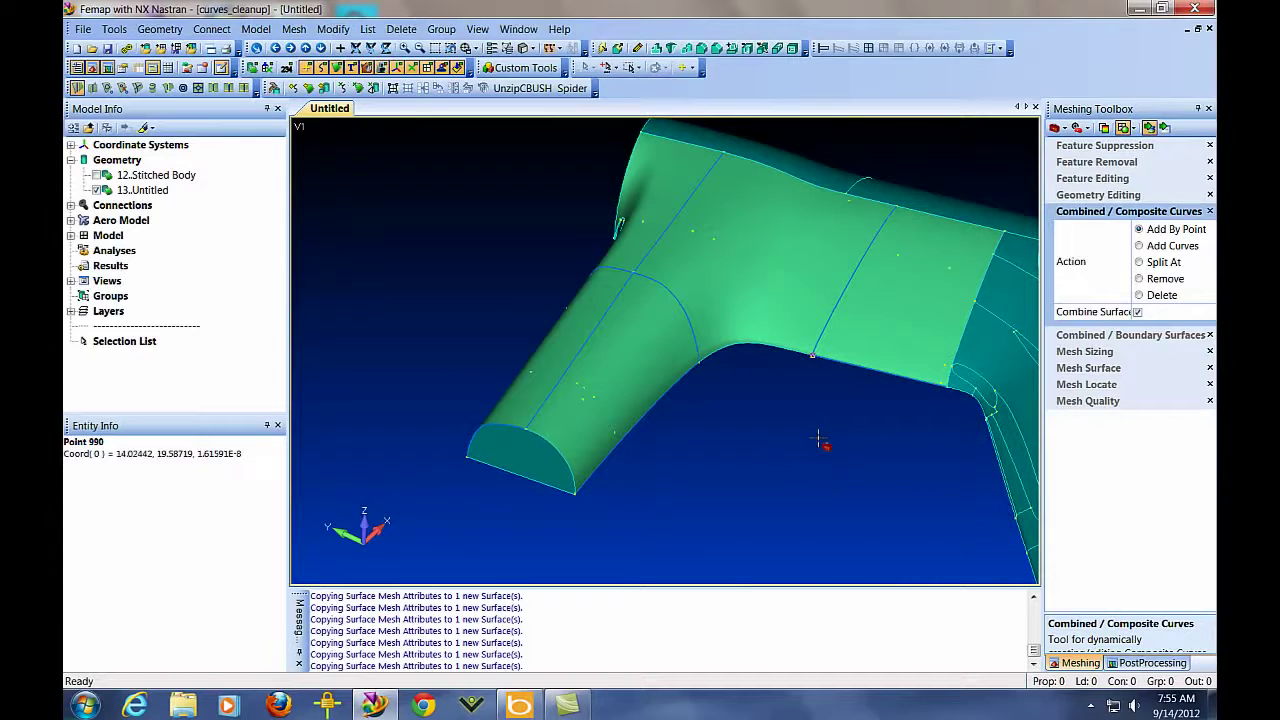
# Apply automatic mesh sizing to all 219 surfaces with Mesh Control > Size On Surface
pyautogui.click(303, 33)
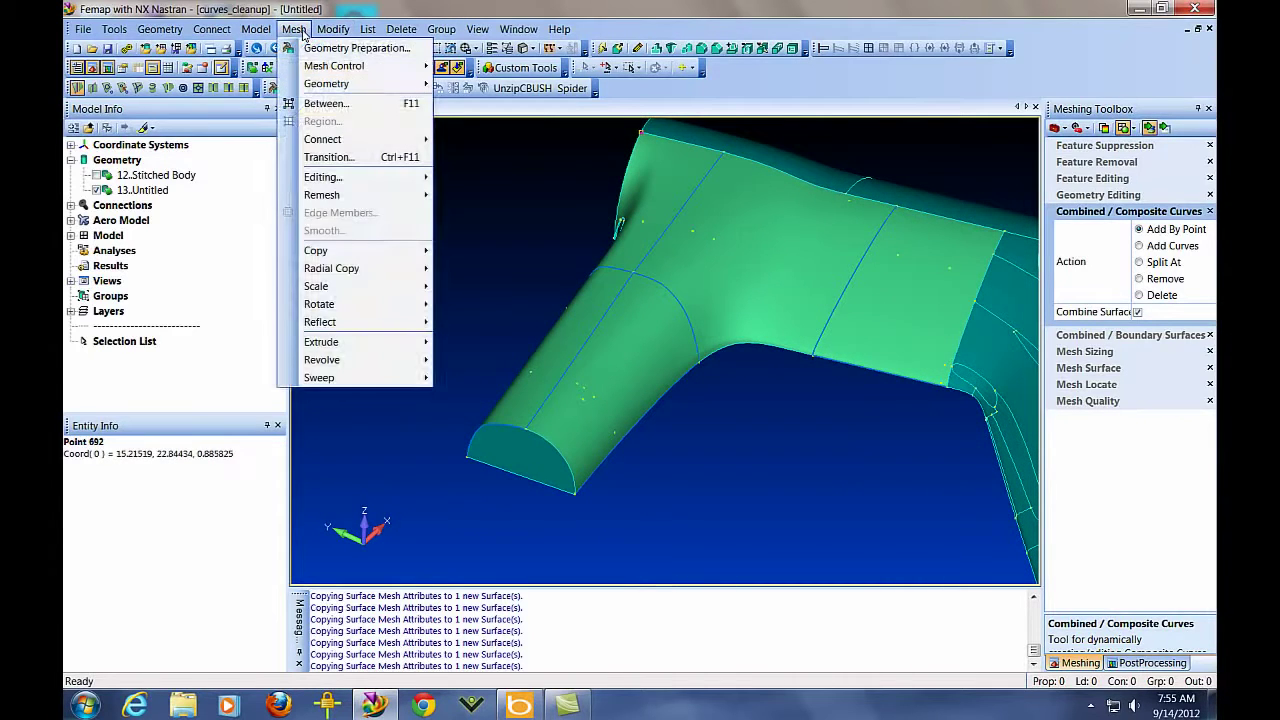
pyautogui.moveTo(340, 66)
pyautogui.click(558, 123)
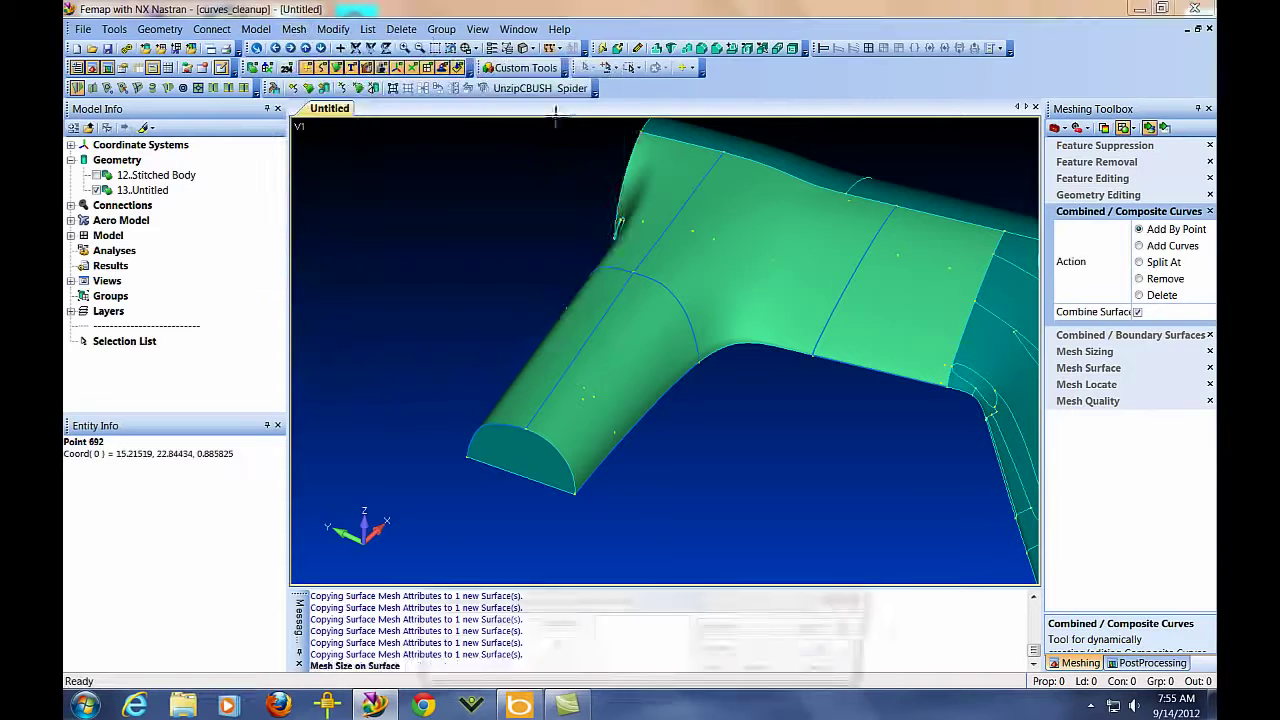
pyautogui.hotkey('ctrl', 'a')
pyautogui.press('Return')
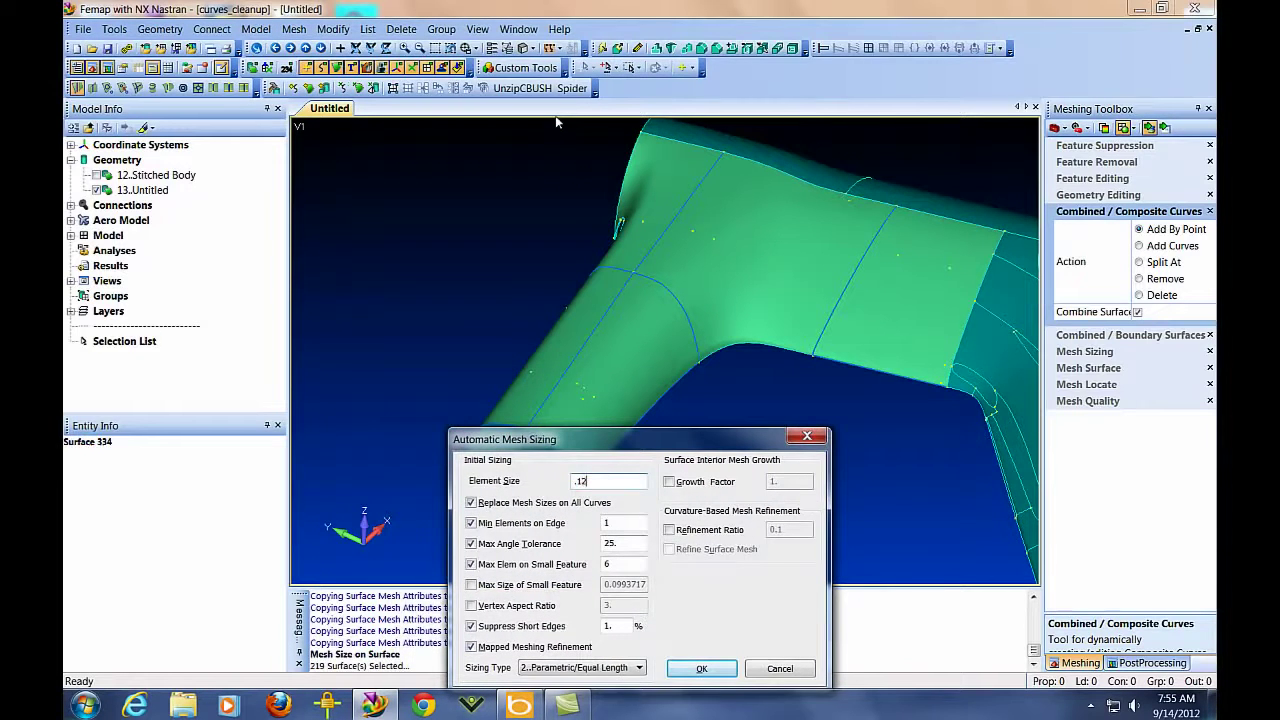
pyautogui.press('Return')
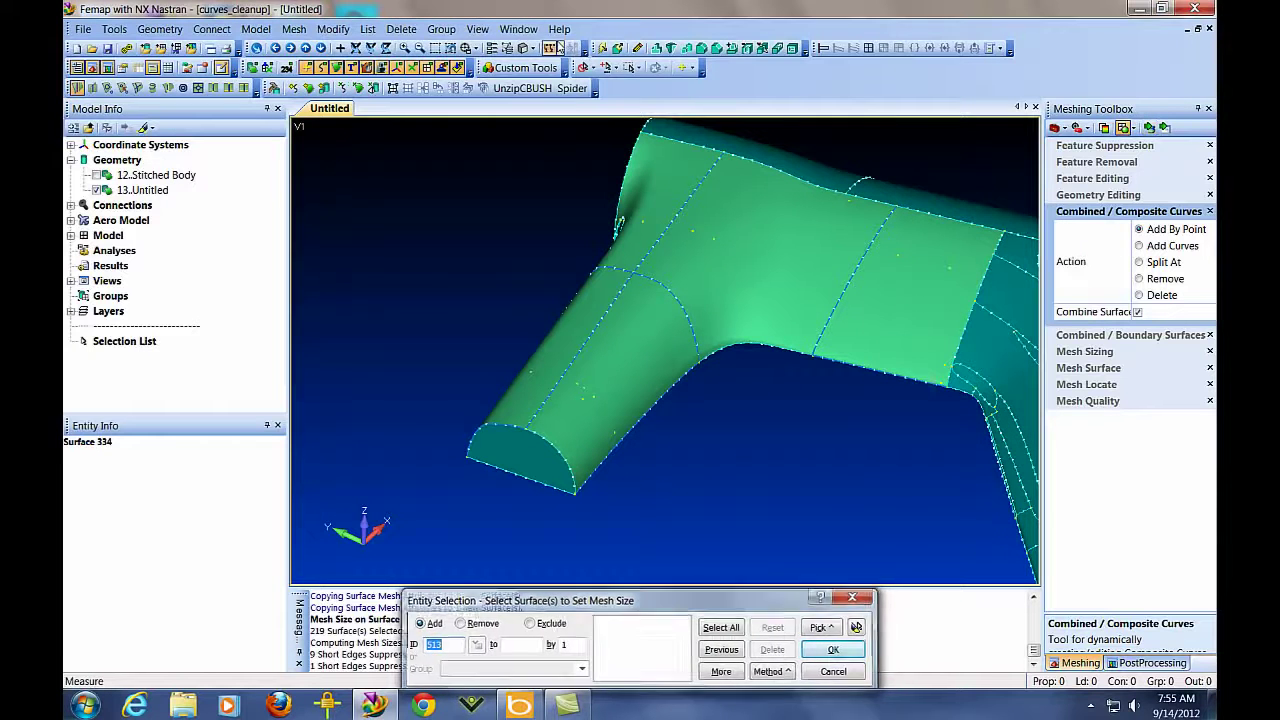
pyautogui.press('Escape')
# Quad-mesh surfaces 510, 500, 513, 512 and 511, producing 1180 nodes and 1100 elements
pyautogui.click(294, 29)
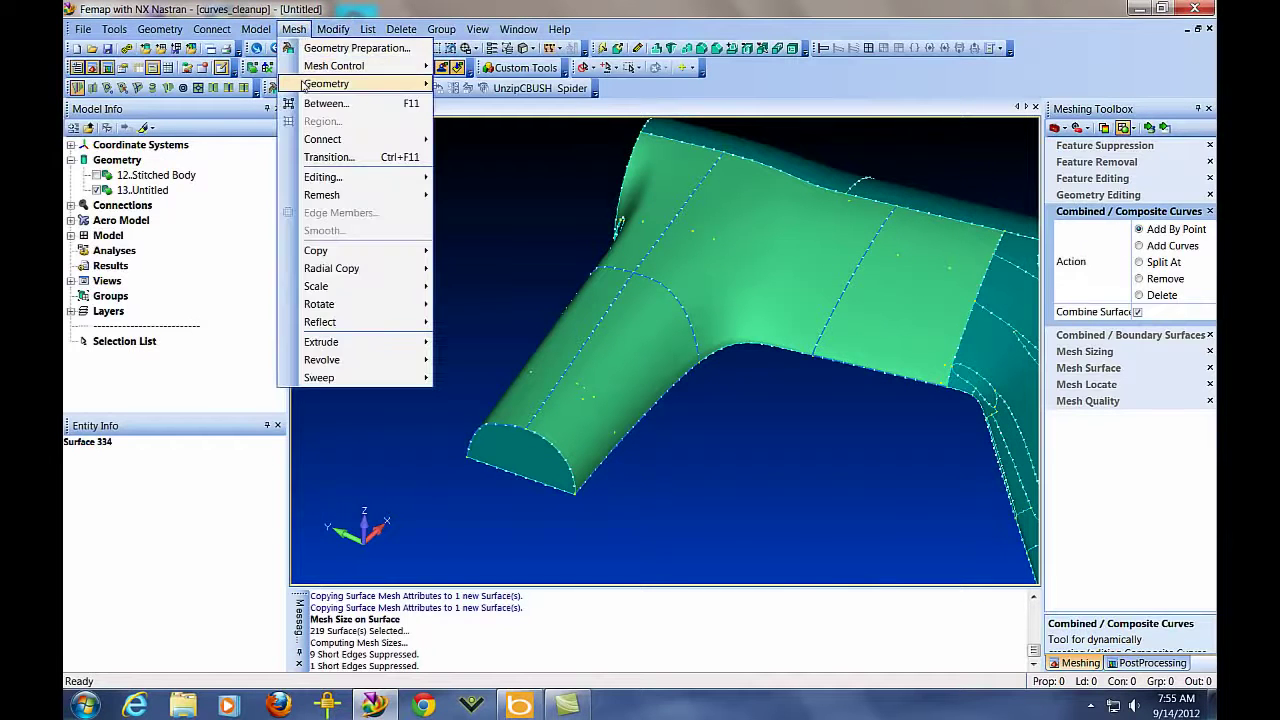
pyautogui.moveTo(320, 84)
pyautogui.click(497, 126)
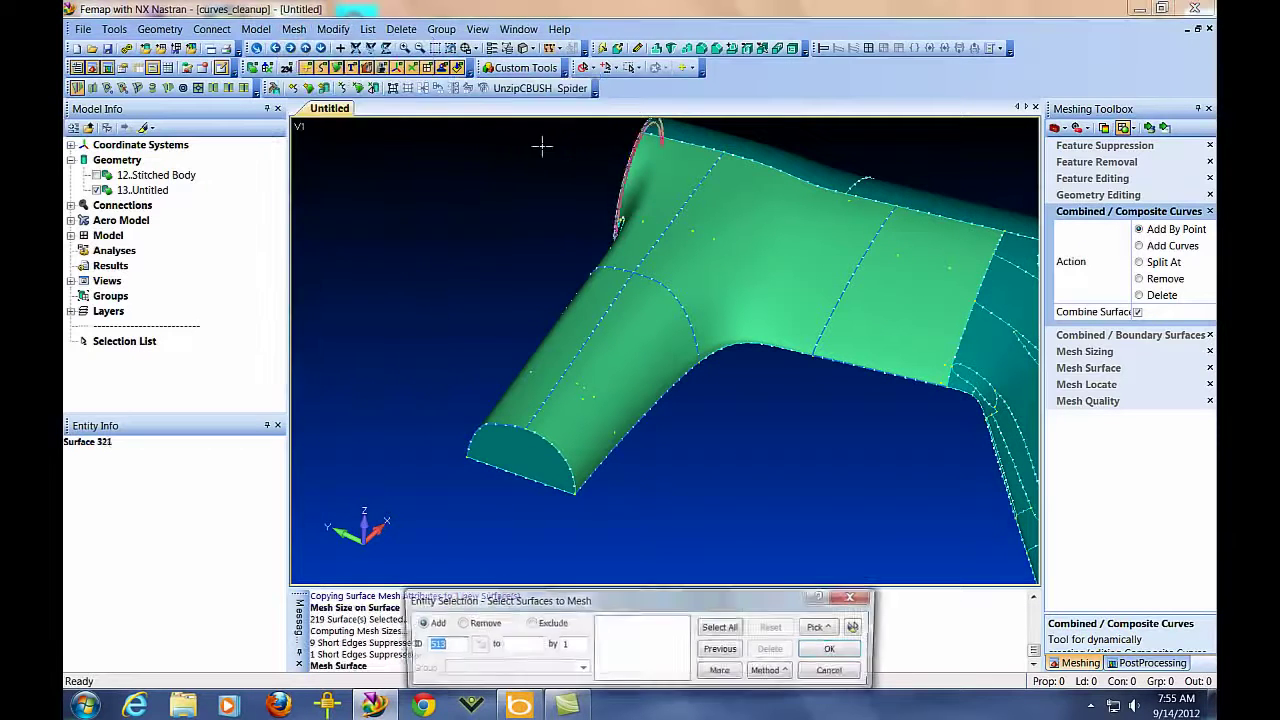
pyautogui.click(751, 256)
pyautogui.click(877, 289)
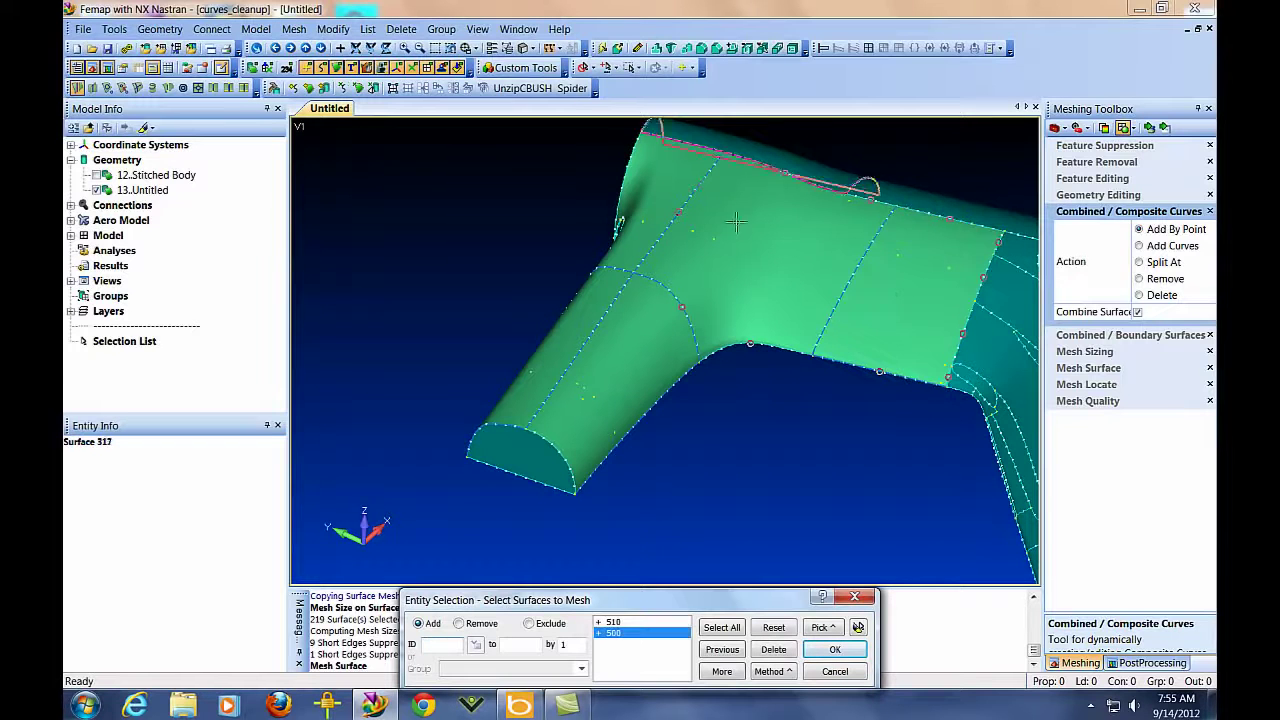
pyautogui.click(680, 215)
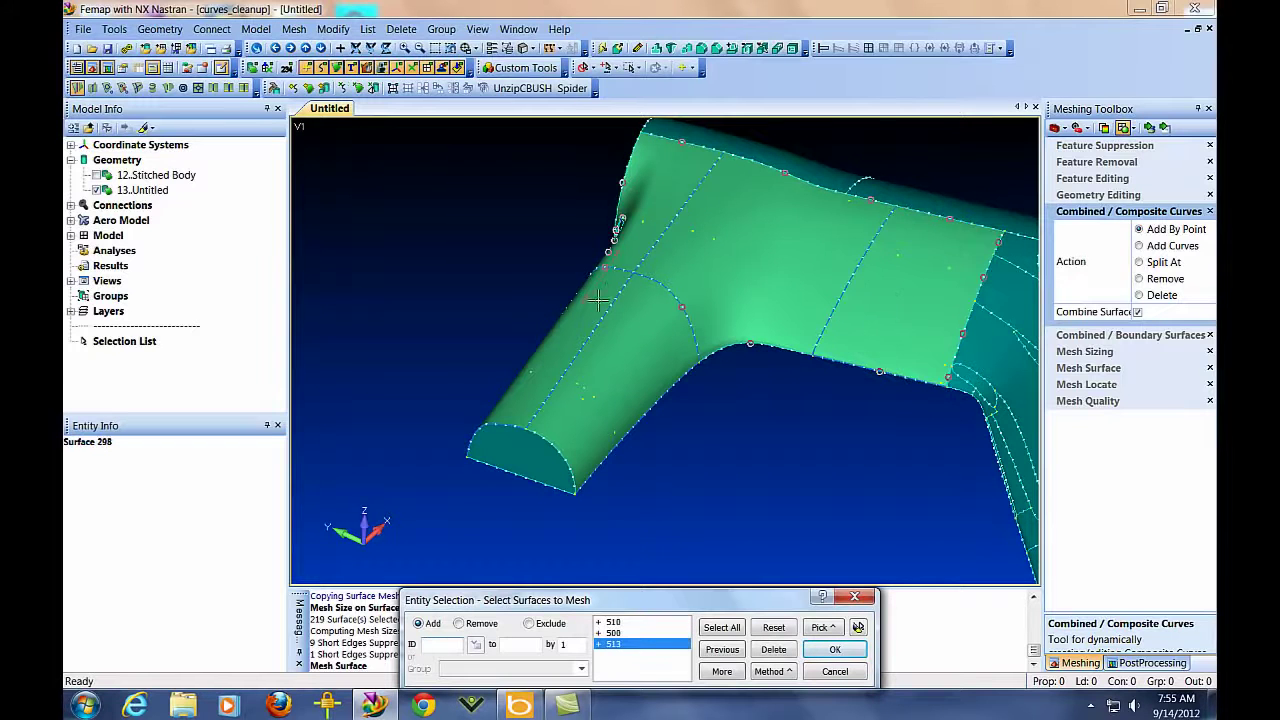
pyautogui.click(540, 365)
pyautogui.click(635, 388)
pyautogui.press('Return')
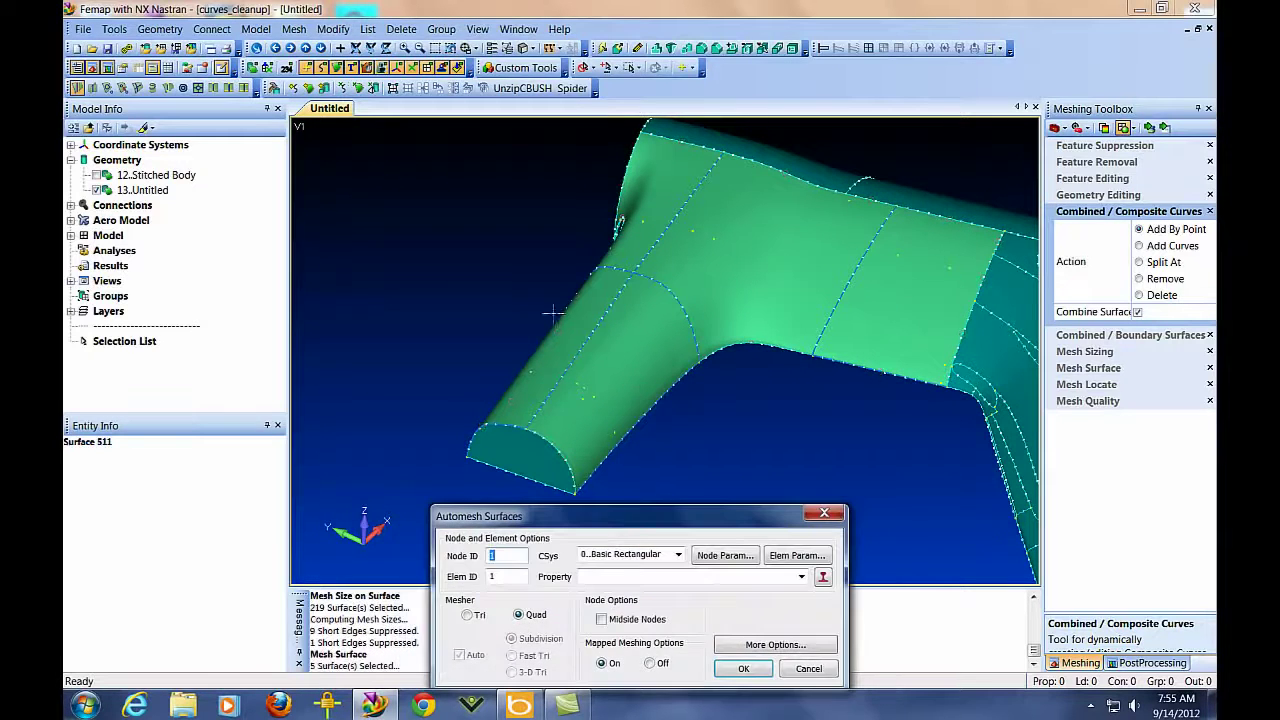
pyautogui.click(745, 669)
pyautogui.click(600, 617)
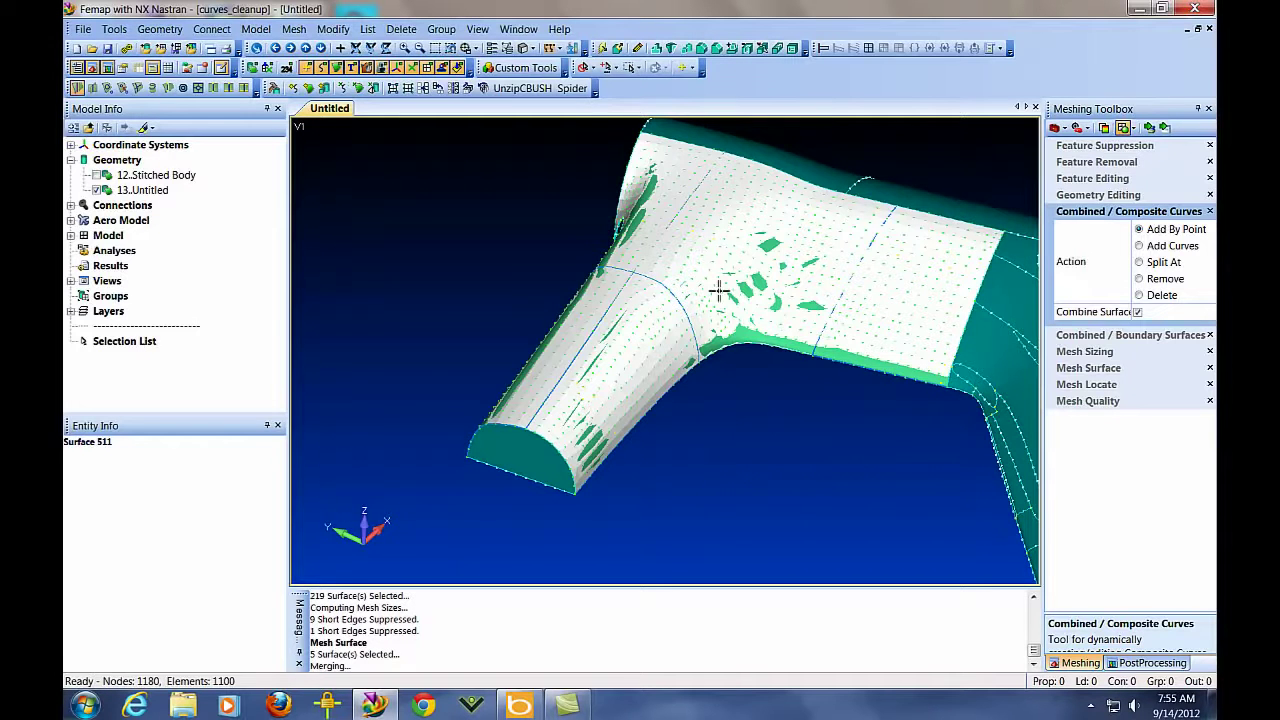
# Switch to Filled Edges, hide surfaces, and colour the 1100 elements by quality
pyautogui.click(528, 48)
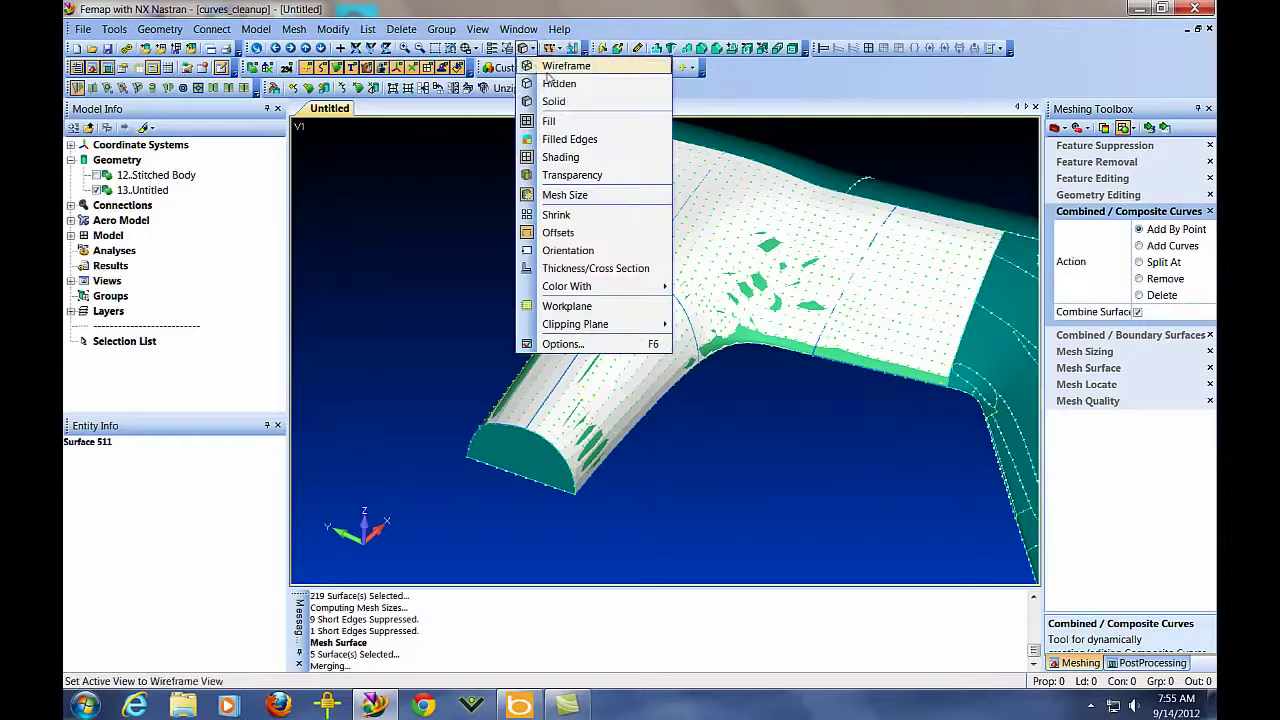
pyautogui.click(569, 139)
pyautogui.moveTo(720, 425); pyautogui.dragTo(725, 432, button='middle')
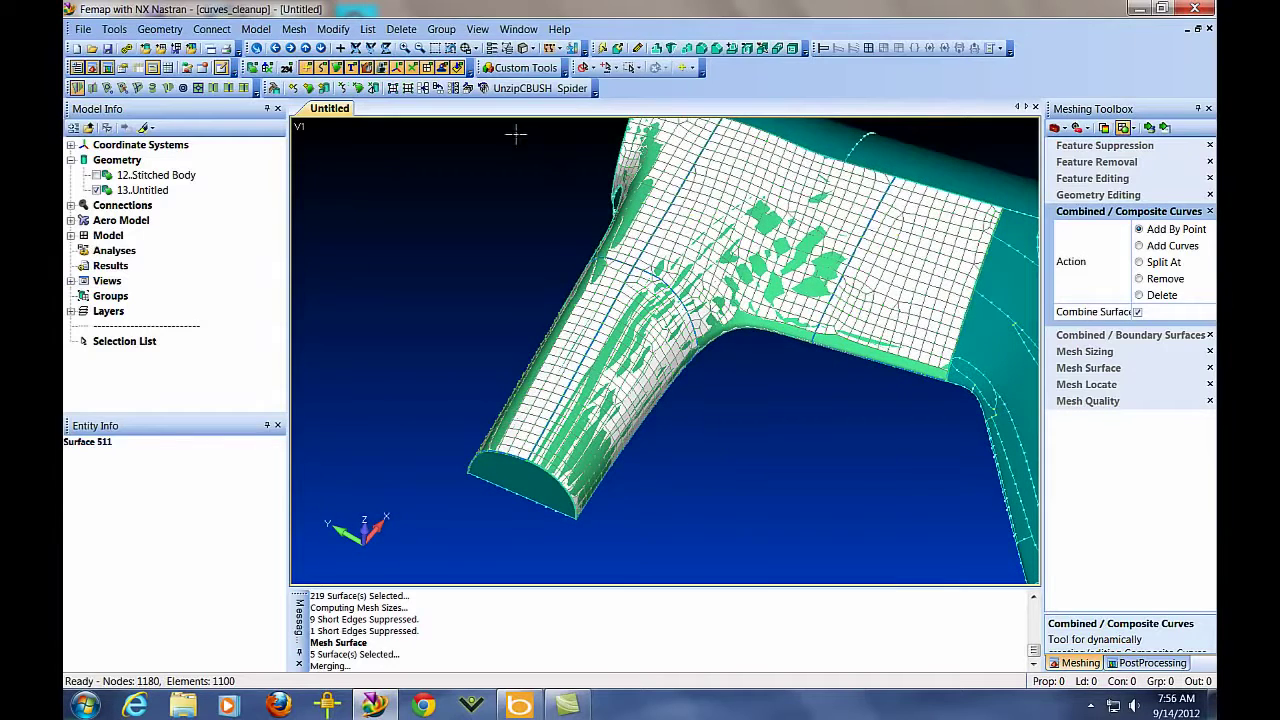
pyautogui.click(338, 67)
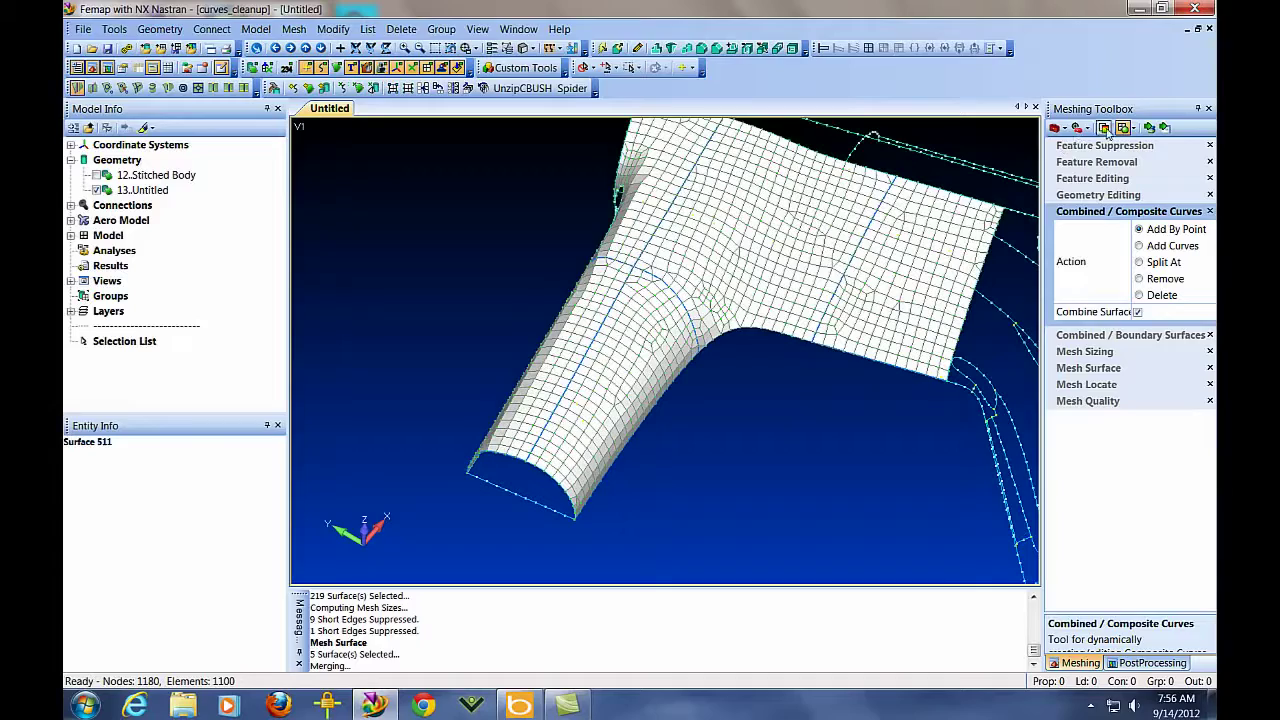
pyautogui.click(1104, 127)
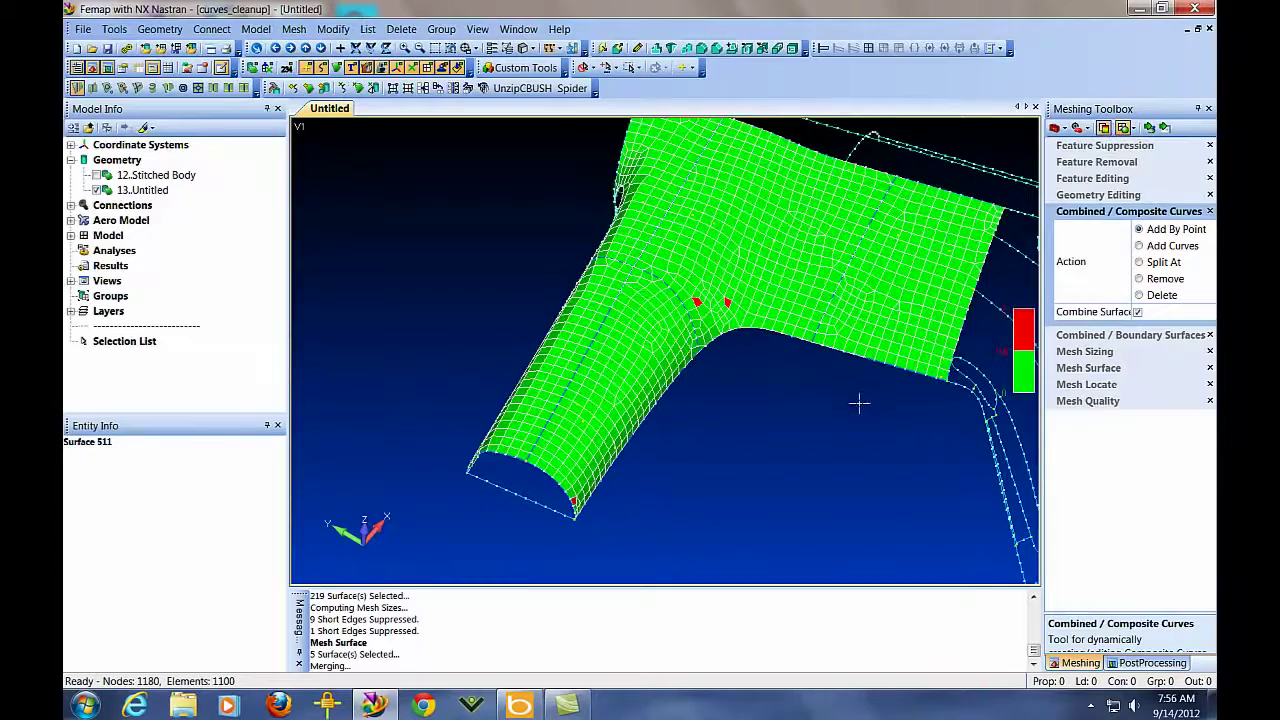
pyautogui.moveTo(857, 401); pyautogui.dragTo(706, 461, button='middle')
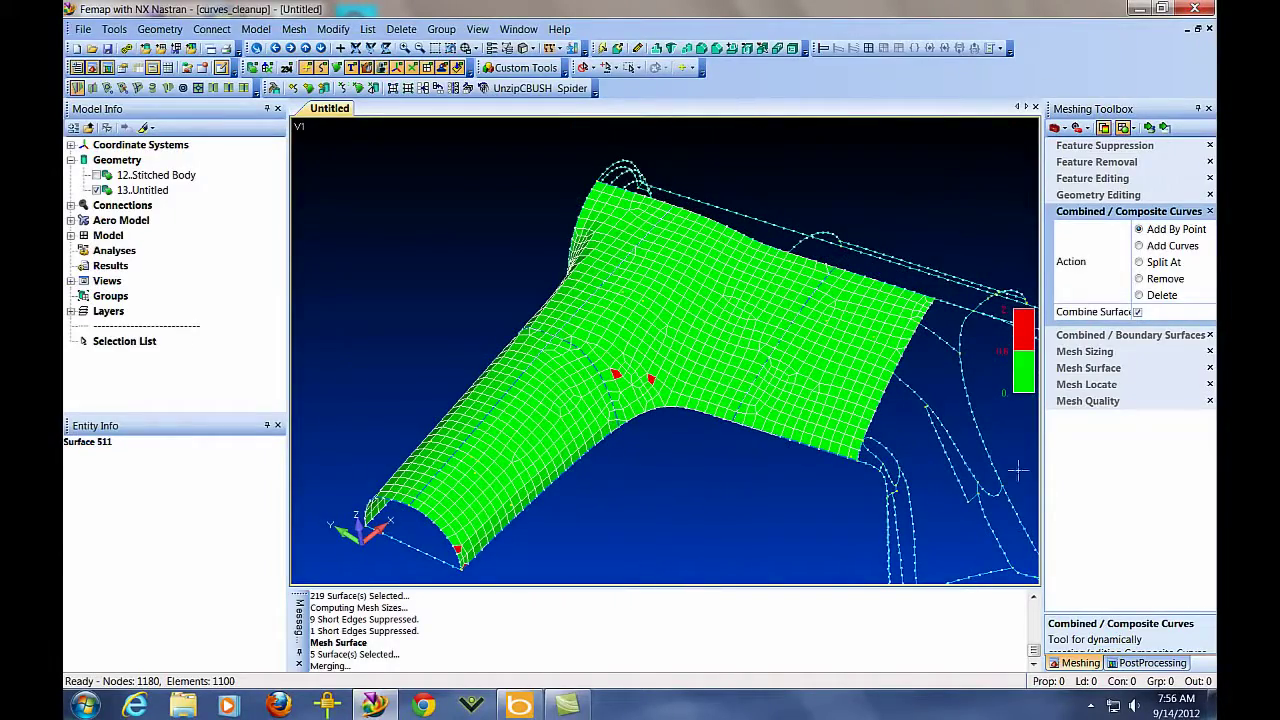
# Remesh surfaces 510 and 511 as mapped quads at size 0.125, giving 1378 elements
pyautogui.click(1088, 368)
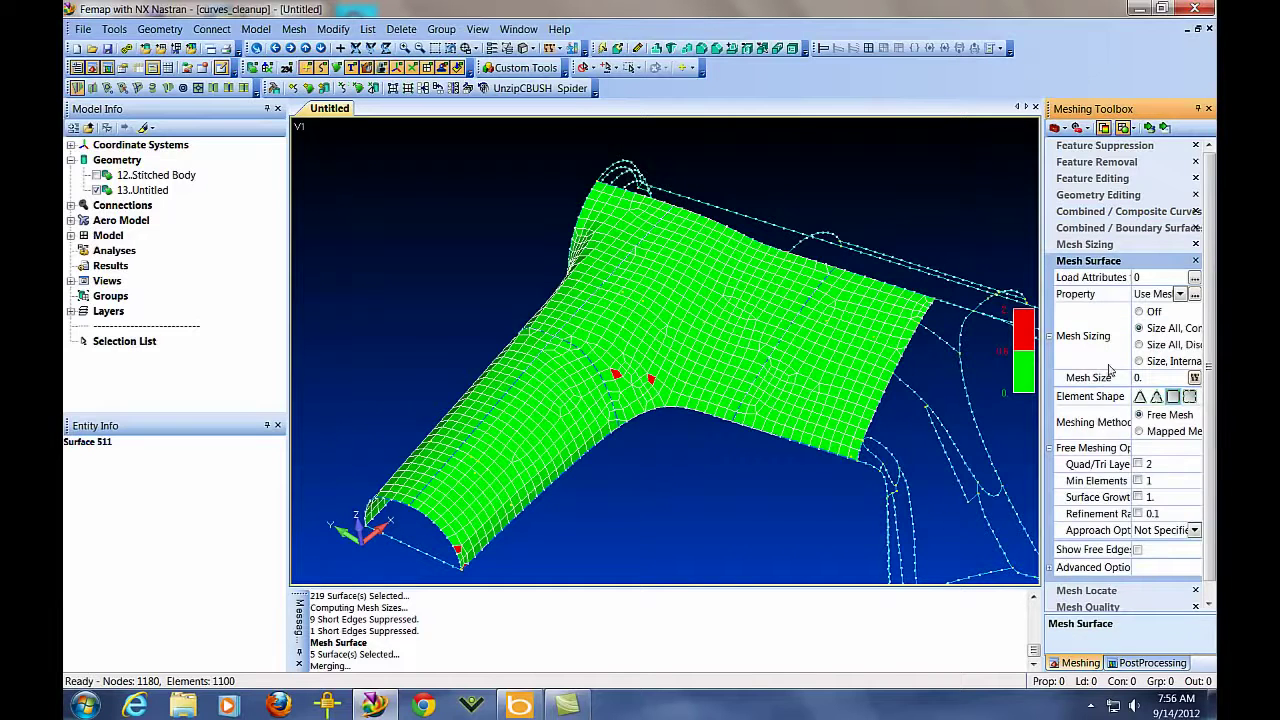
pyautogui.click(1140, 431)
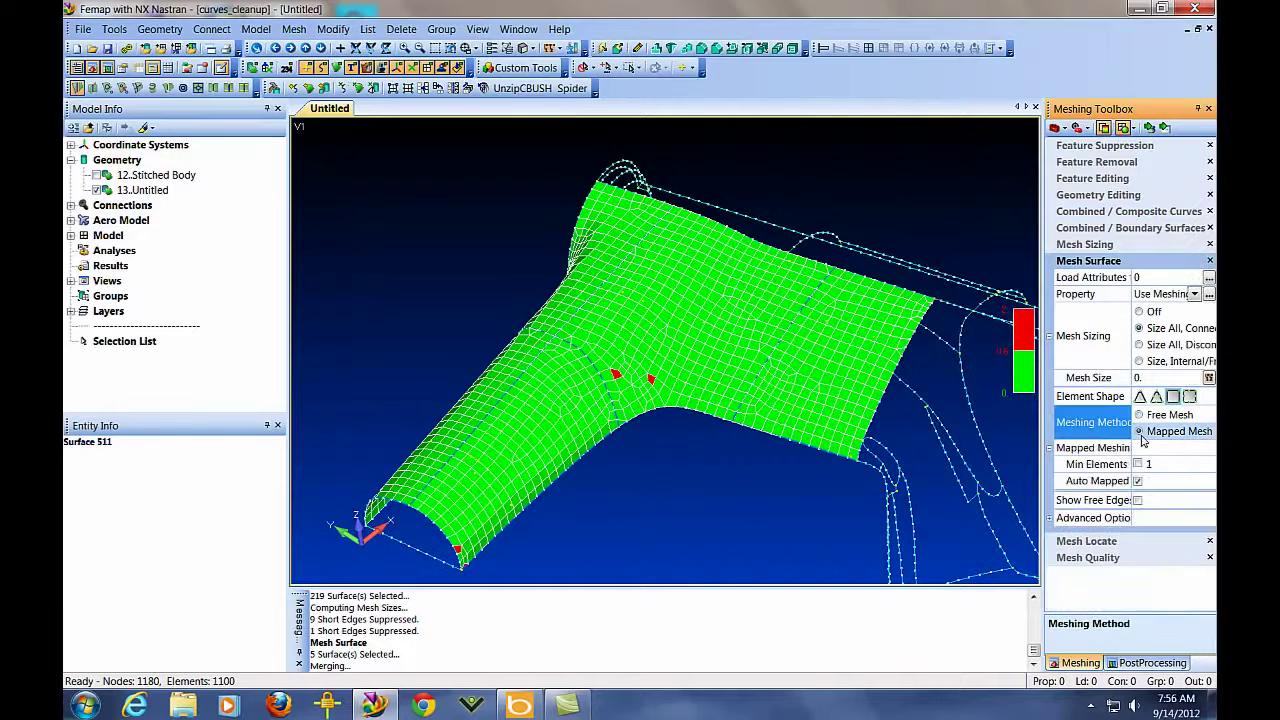
pyautogui.click(1156, 377)
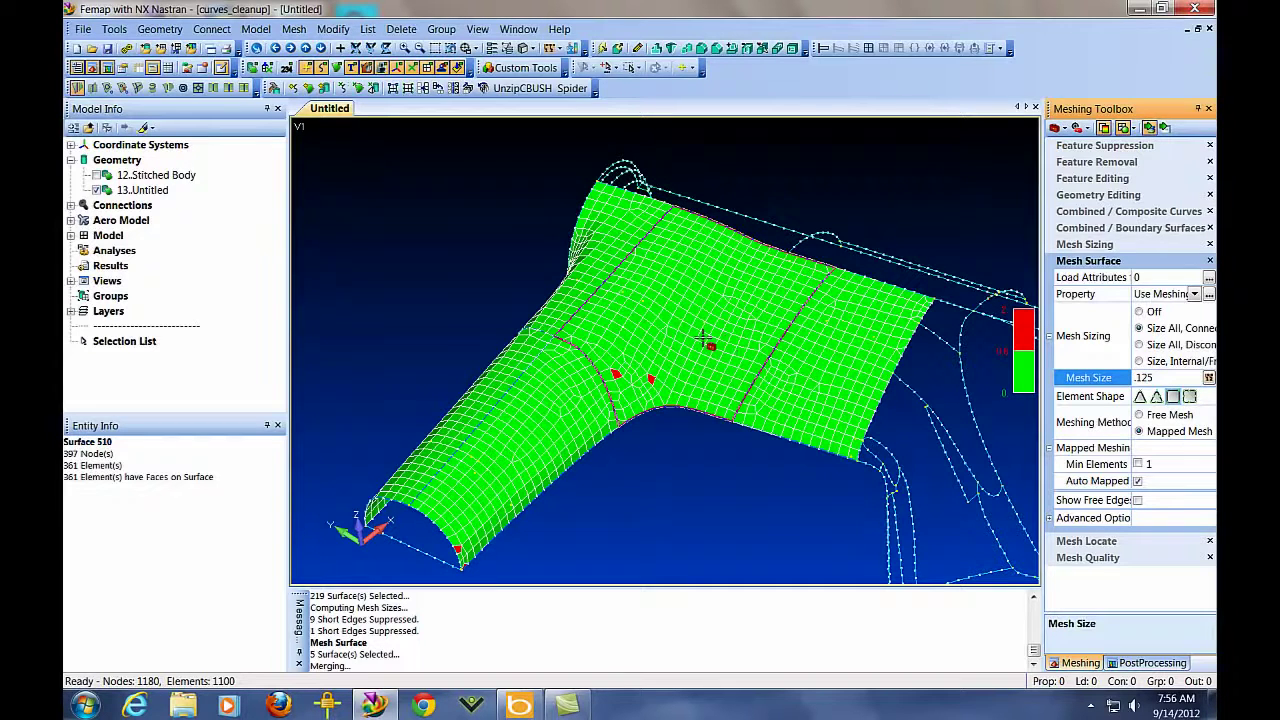
pyautogui.click(705, 340)
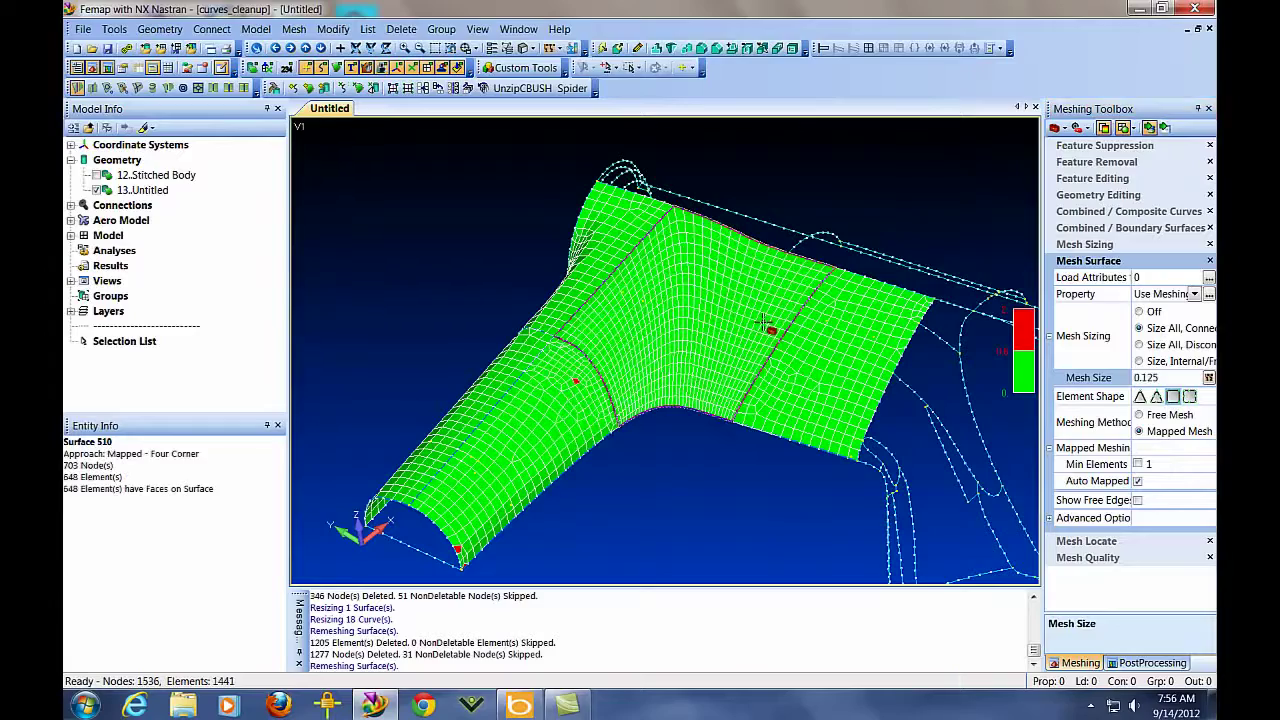
pyautogui.moveTo(677, 497); pyautogui.dragTo(566, 462, button='middle')
pyautogui.click(512, 456)
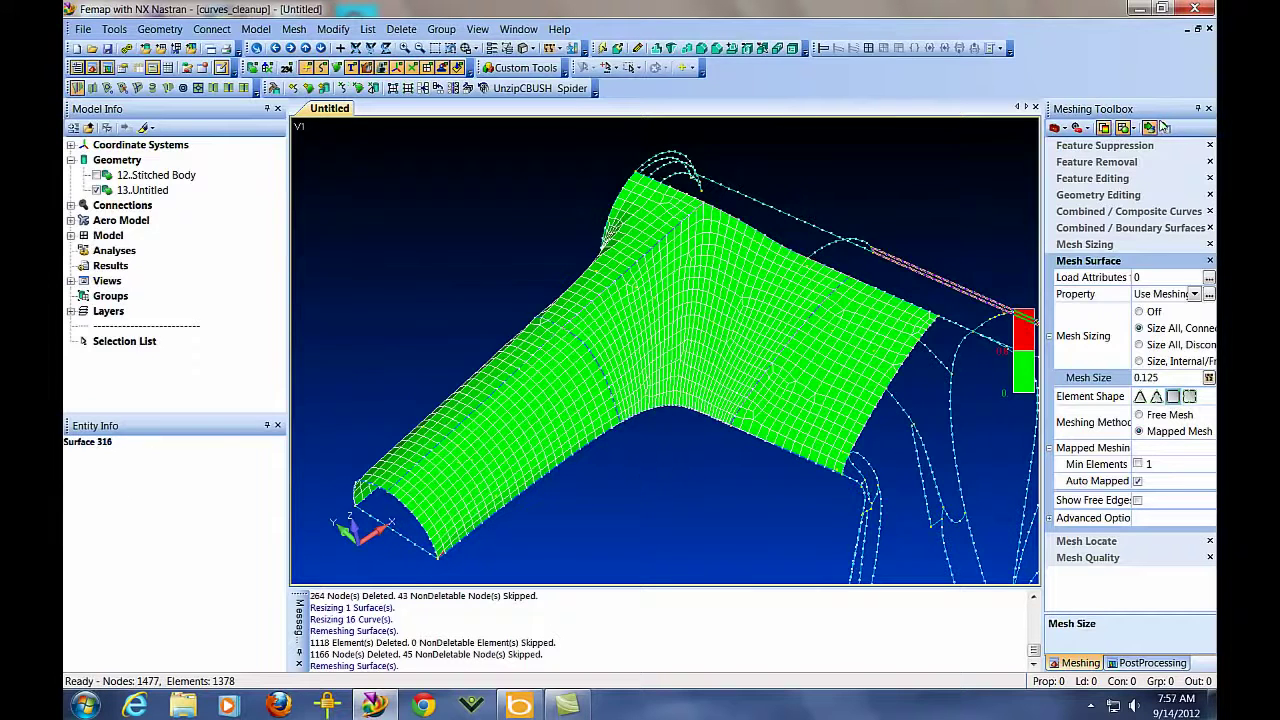
# Remesh surfaces 511, 510 and 500 together, replacing their 1068 old elements
pyautogui.click(560, 450)
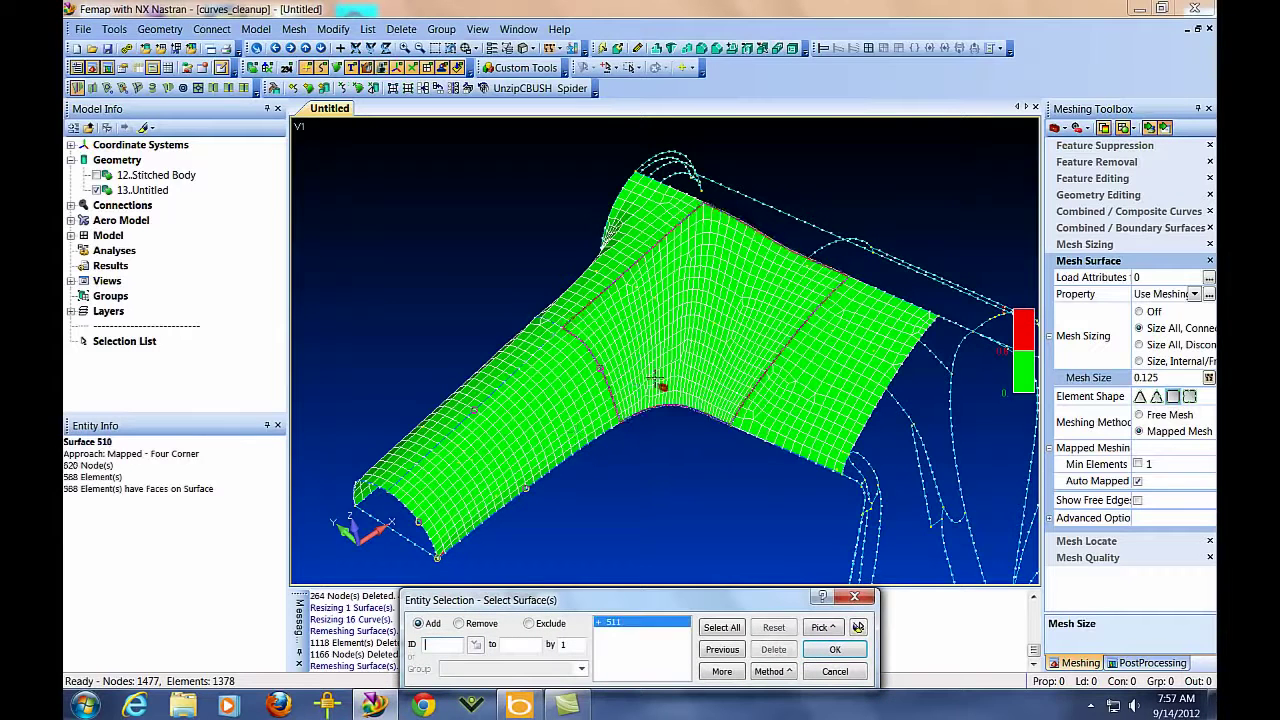
pyautogui.click(760, 250)
pyautogui.click(814, 394)
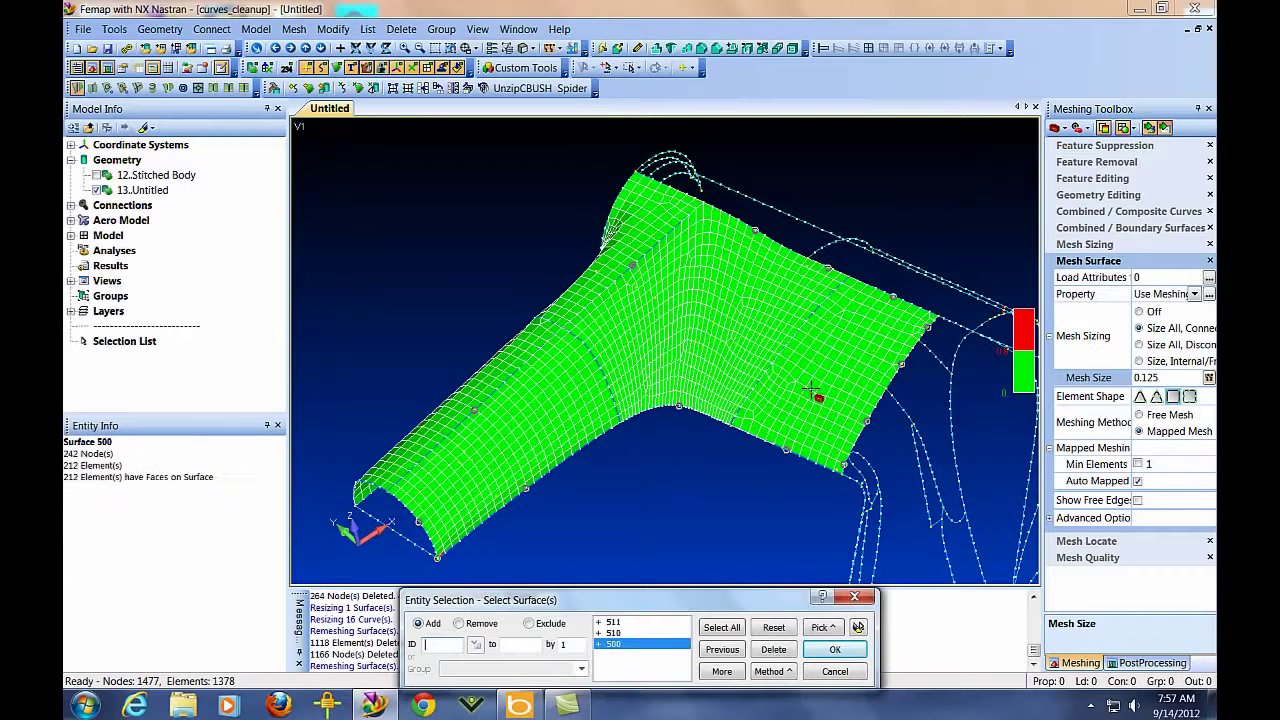
pyautogui.click(848, 650)
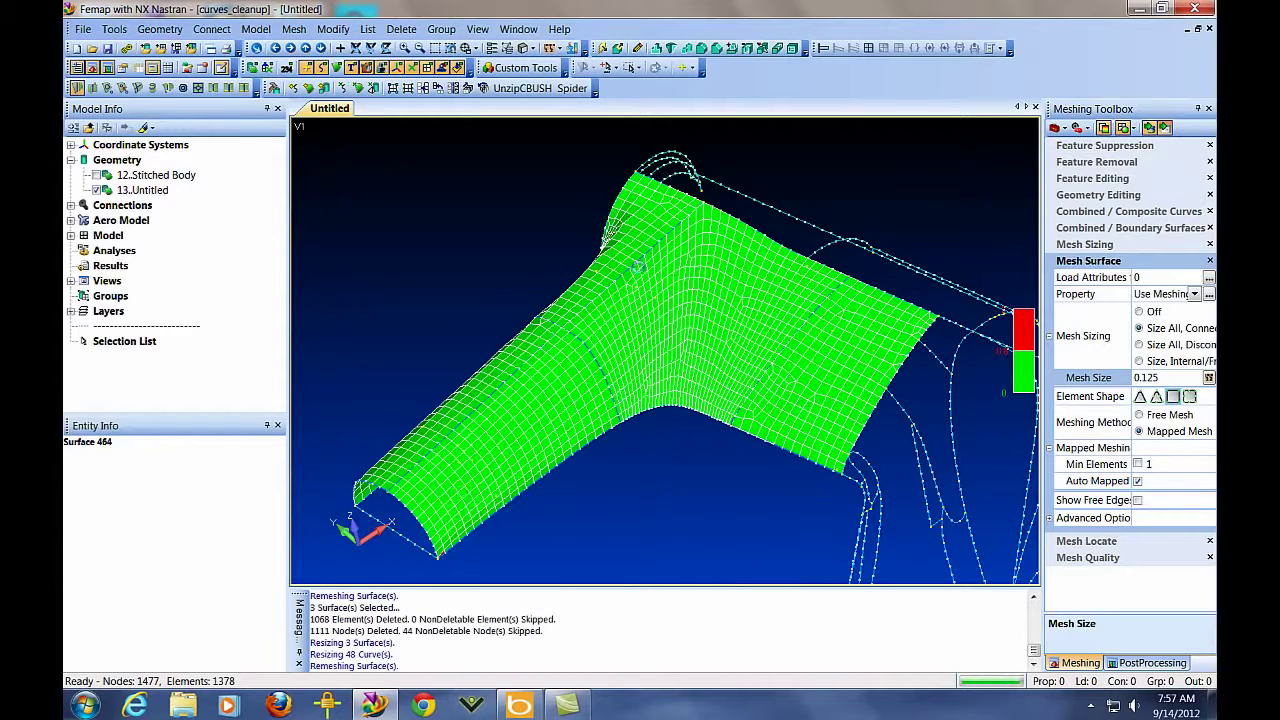